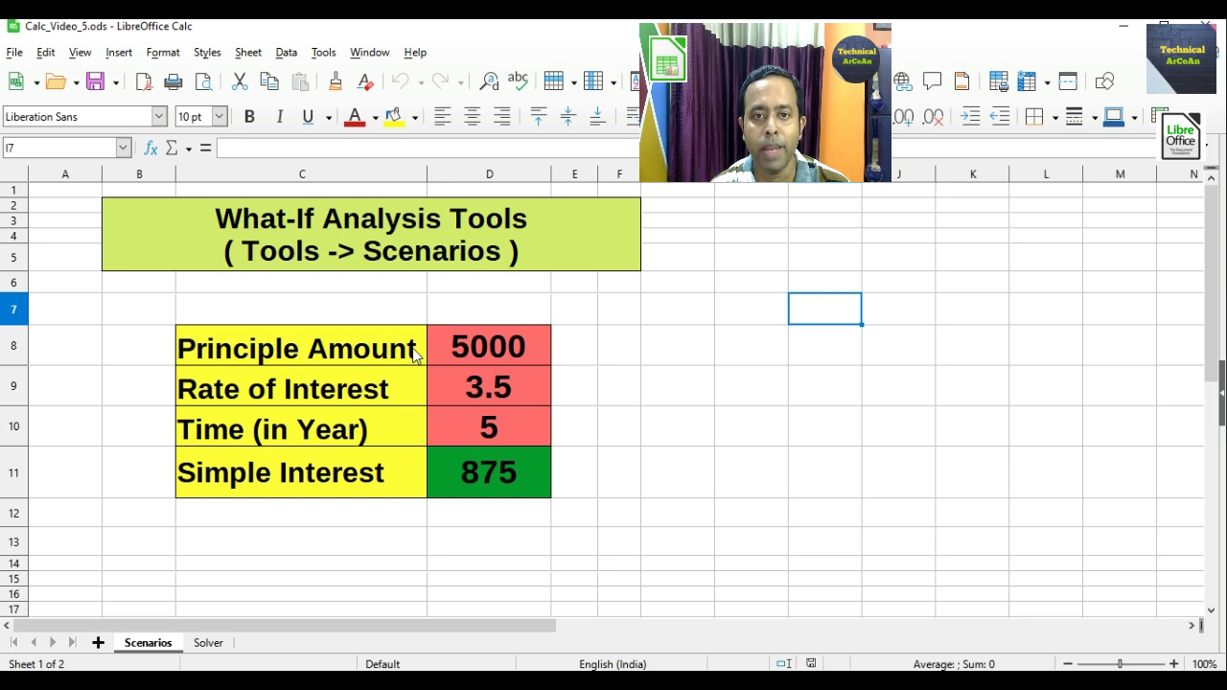
Check principal 5000, rate 3.5, time 5 and the =D8*D9*D10/100 formula, then select C8:D11
{"action": "left_click", "coordinate": [479, 348]}
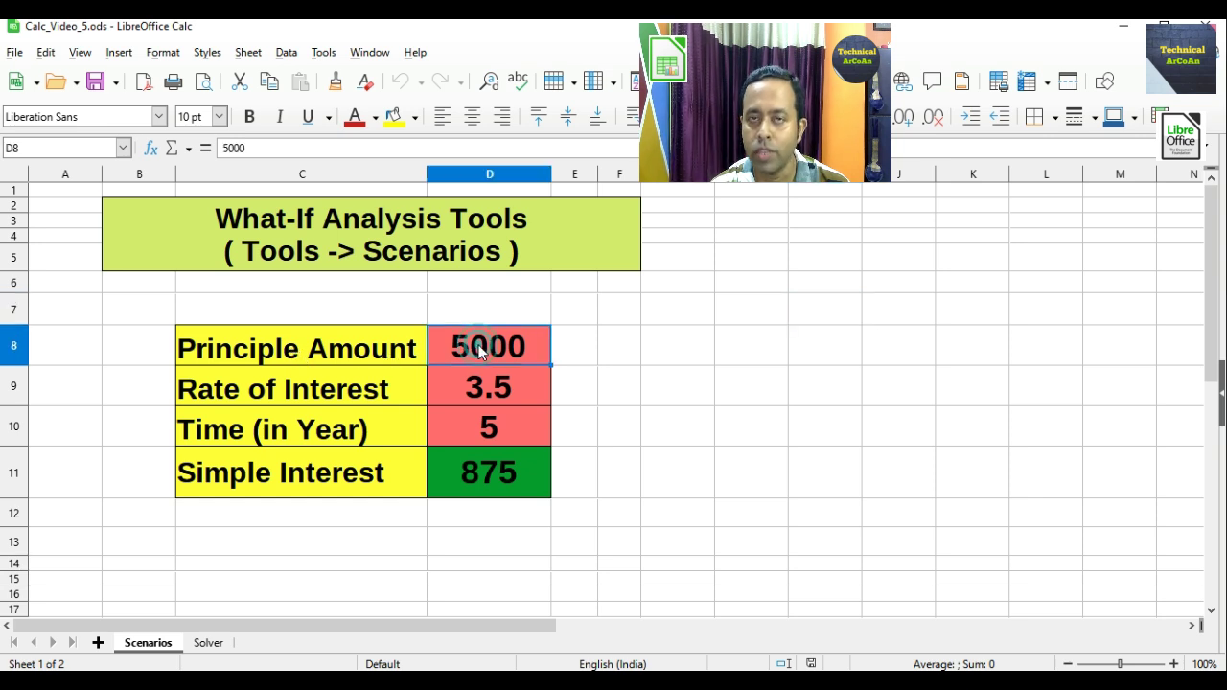
{"action": "left_click", "coordinate": [443, 388]}
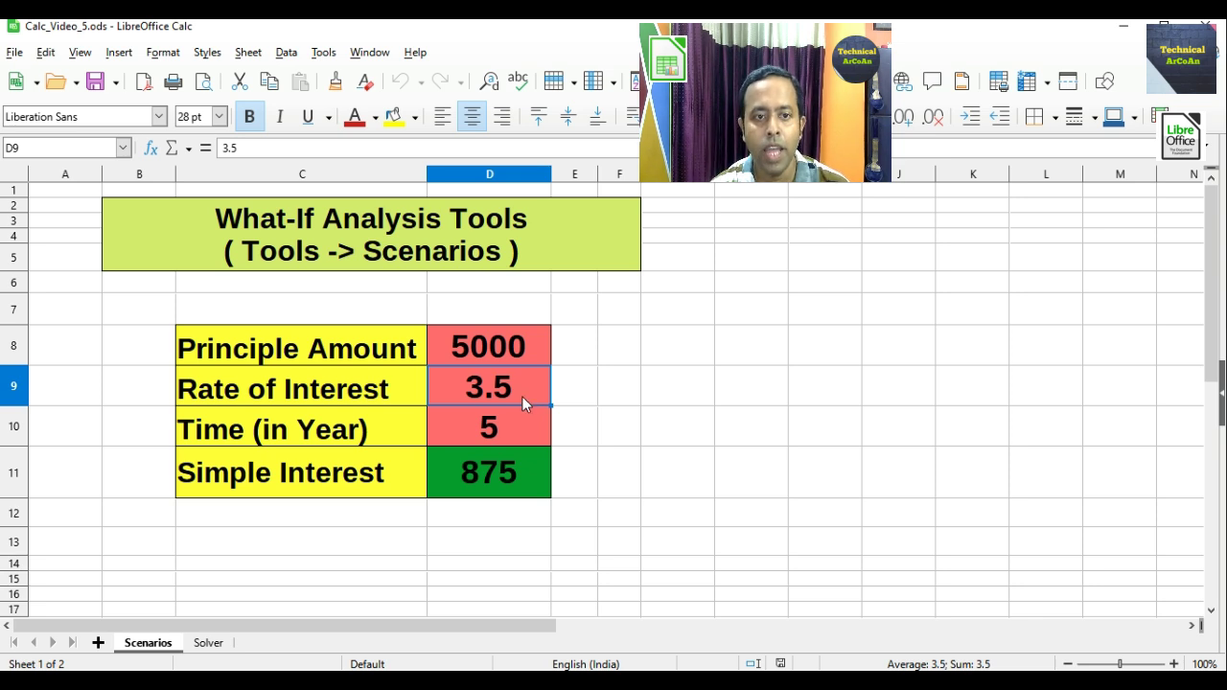
{"action": "left_click", "coordinate": [457, 428]}
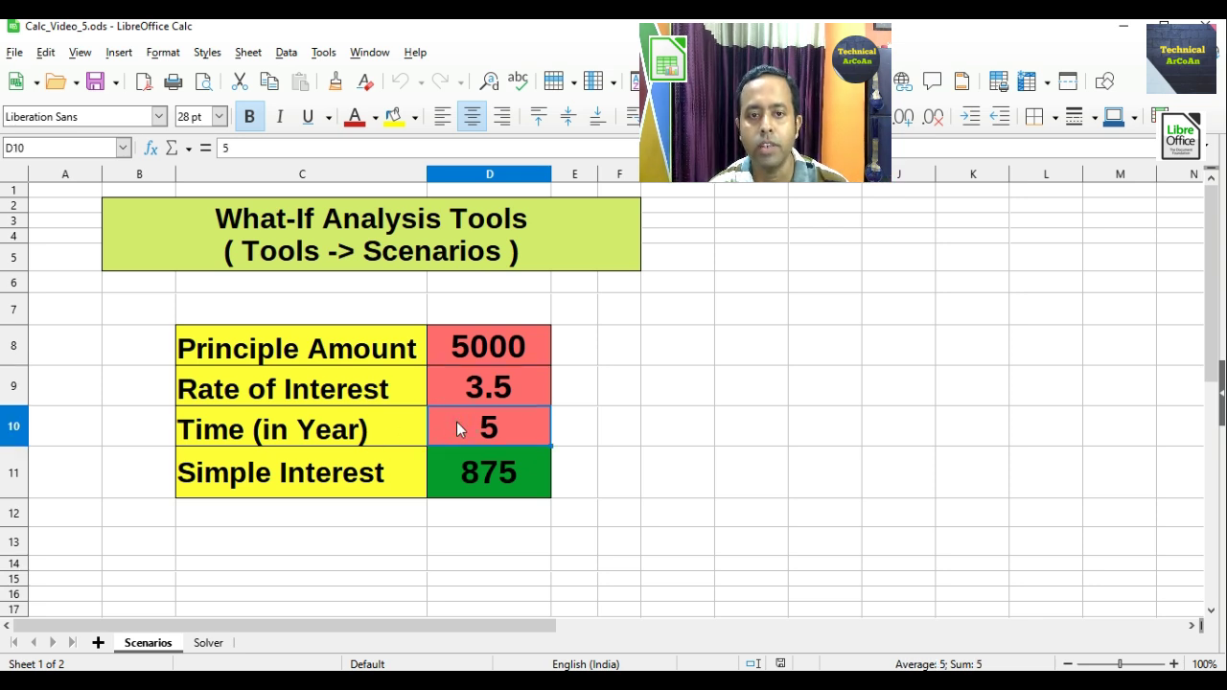
{"action": "left_click", "coordinate": [478, 480]}
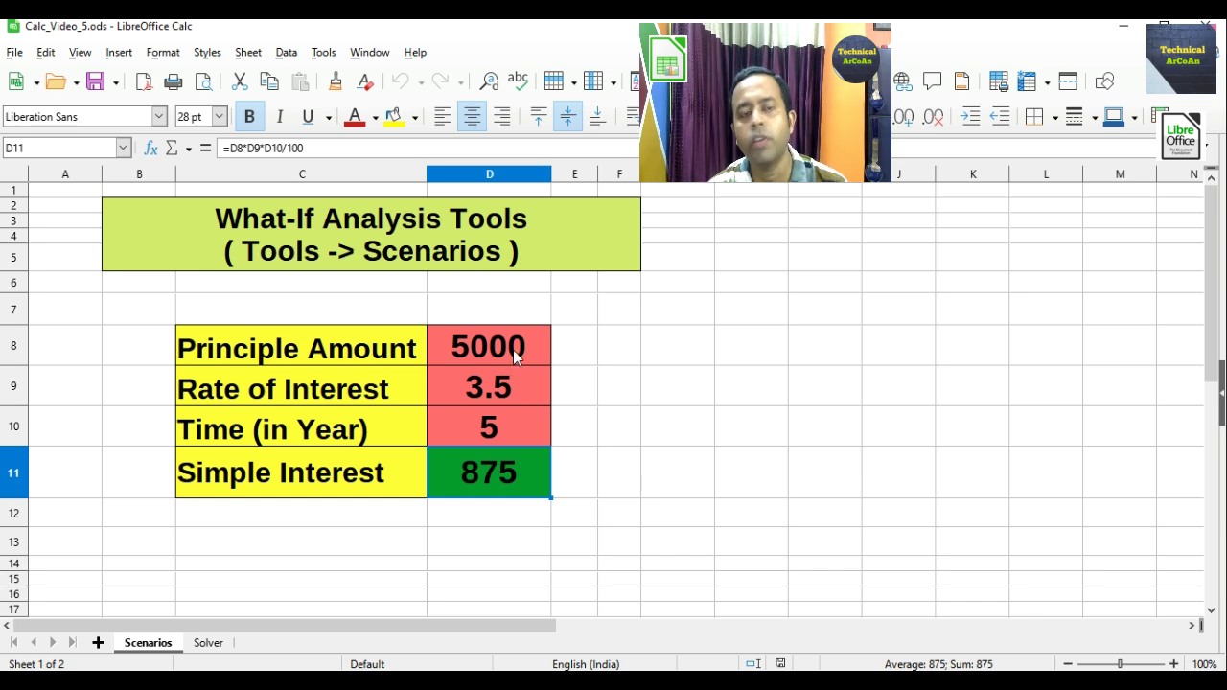
{"action": "left_click", "coordinate": [483, 541]}
{"action": "left_click_drag", "start_coordinate": [197, 345], "coordinate": [499, 465]}
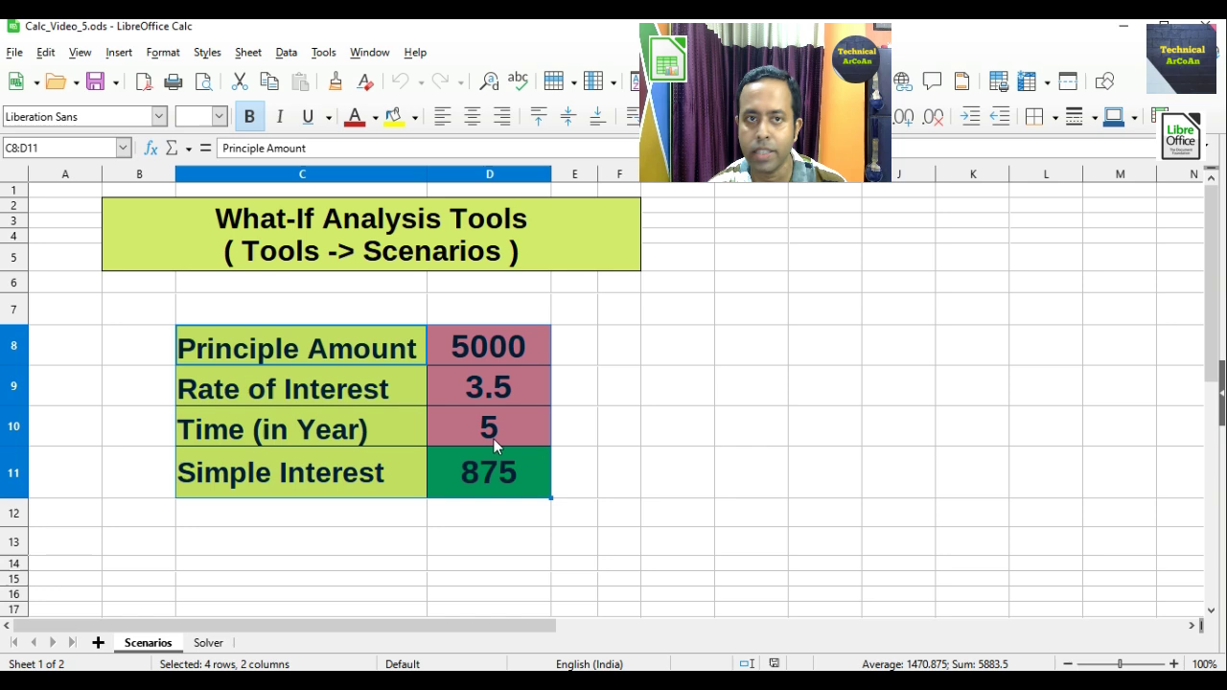
Create scenario Principle_Amount_1 on C8:D11 with copy back off and a Dark Green 1 border
{"action": "left_click", "coordinate": [323, 54]}
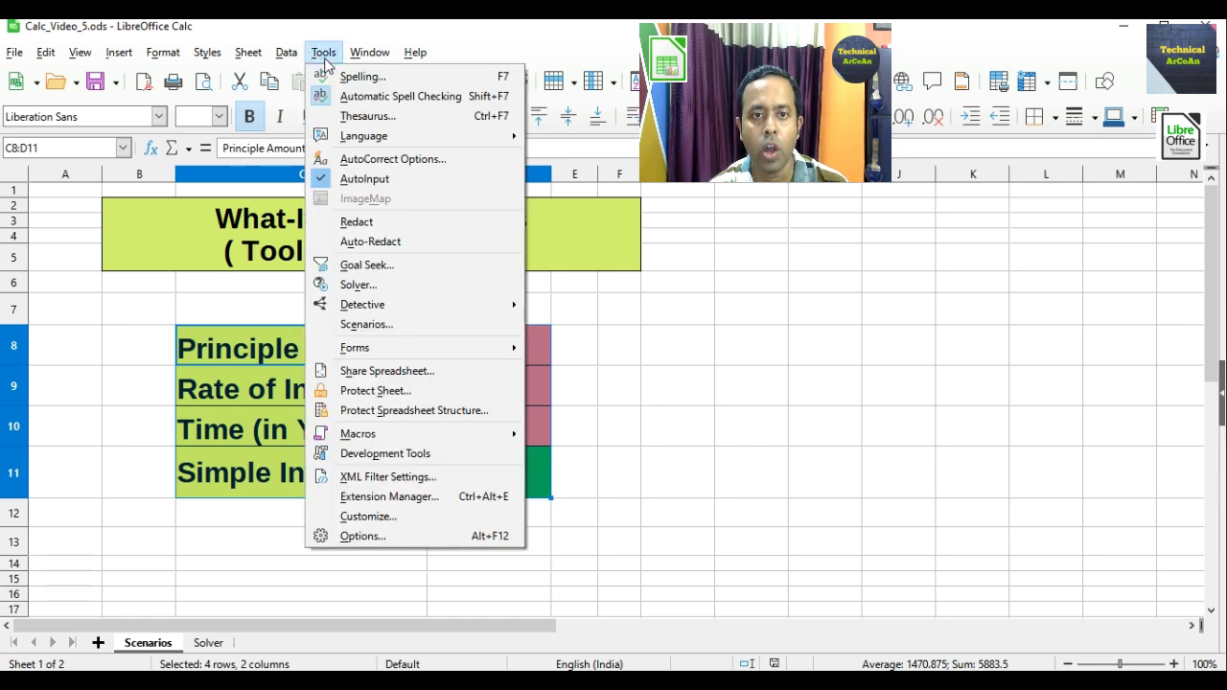
{"action": "left_click", "coordinate": [373, 322]}
{"action": "left_click_drag", "start_coordinate": [566, 173], "coordinate": [706, 182]}
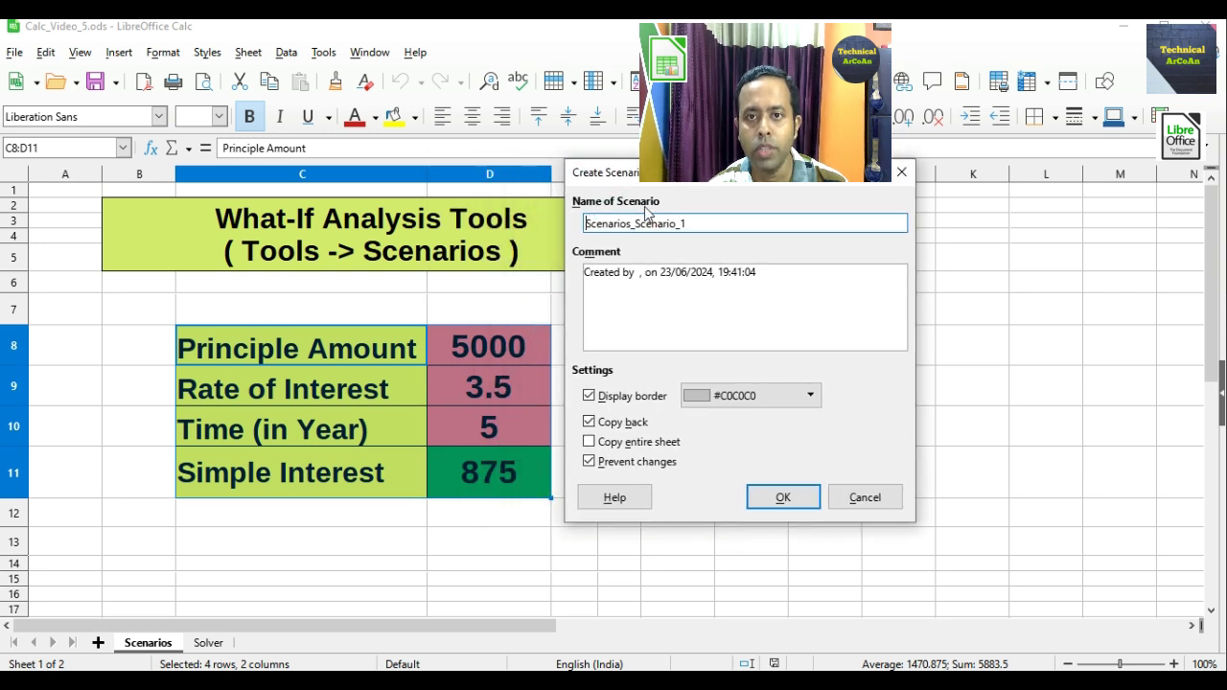
{"action": "double_click", "coordinate": [684, 223]}
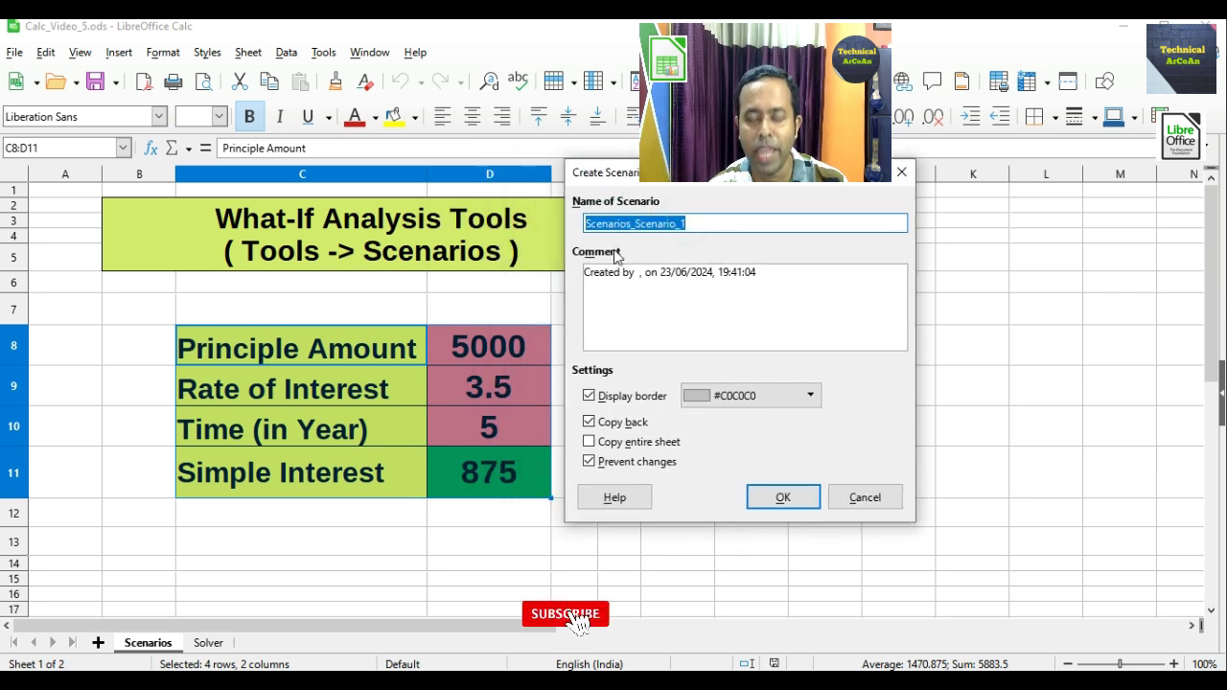
{"action": "type", "text": "Principle_Amount_1"}
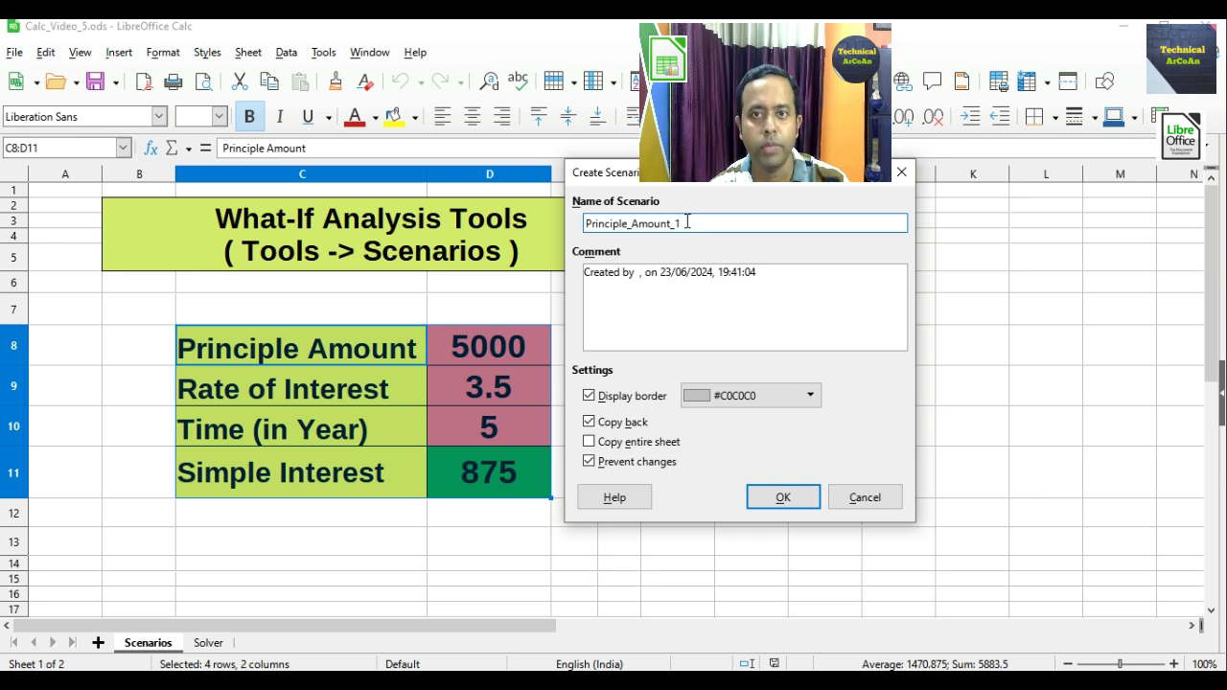
{"action": "left_click", "coordinate": [589, 424]}
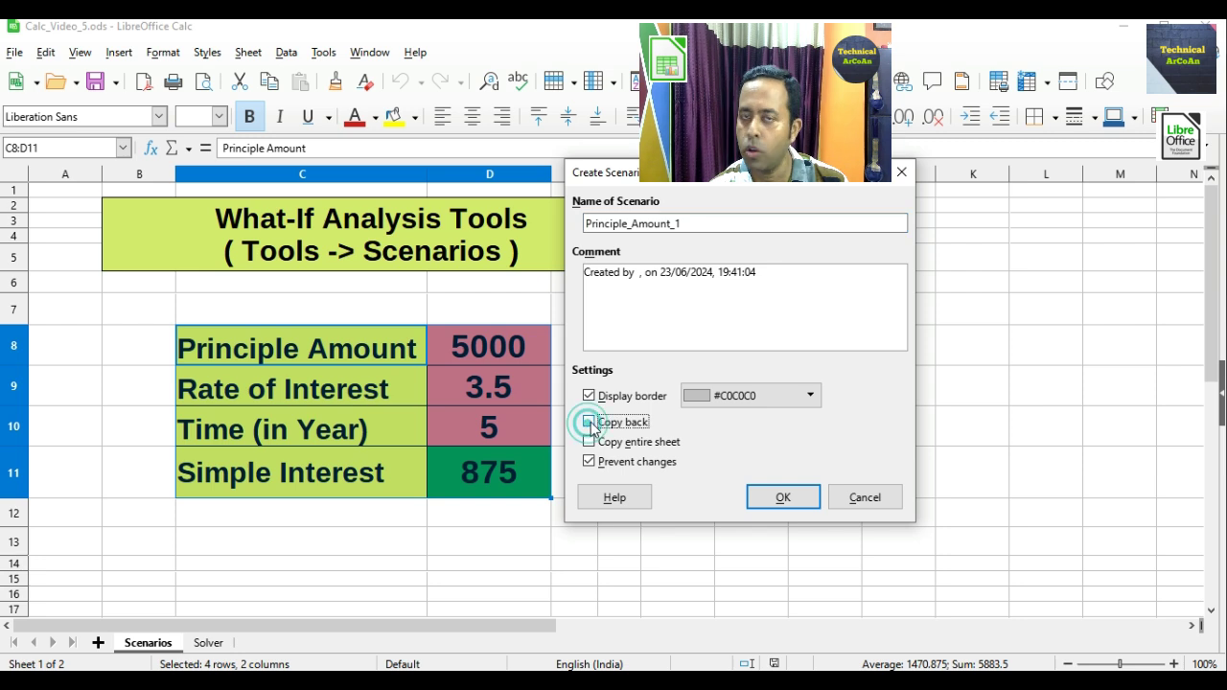
{"action": "left_click", "coordinate": [810, 396]}
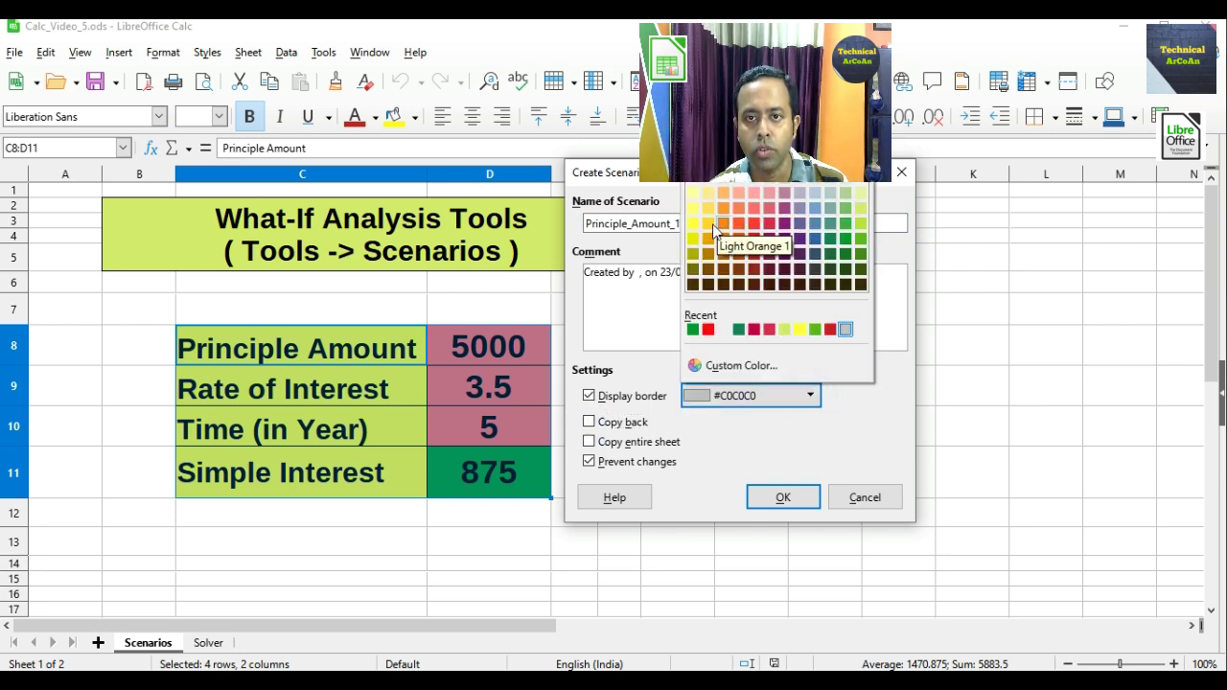
{"action": "left_click", "coordinate": [841, 238]}
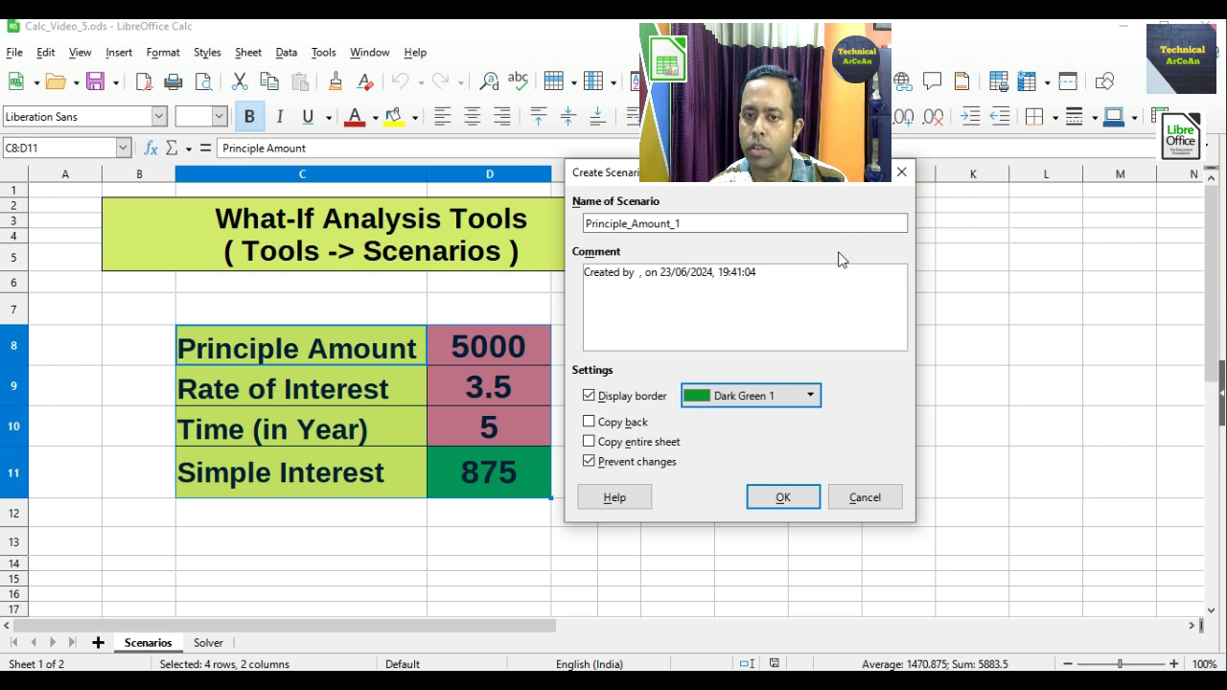
{"action": "left_click", "coordinate": [788, 497]}
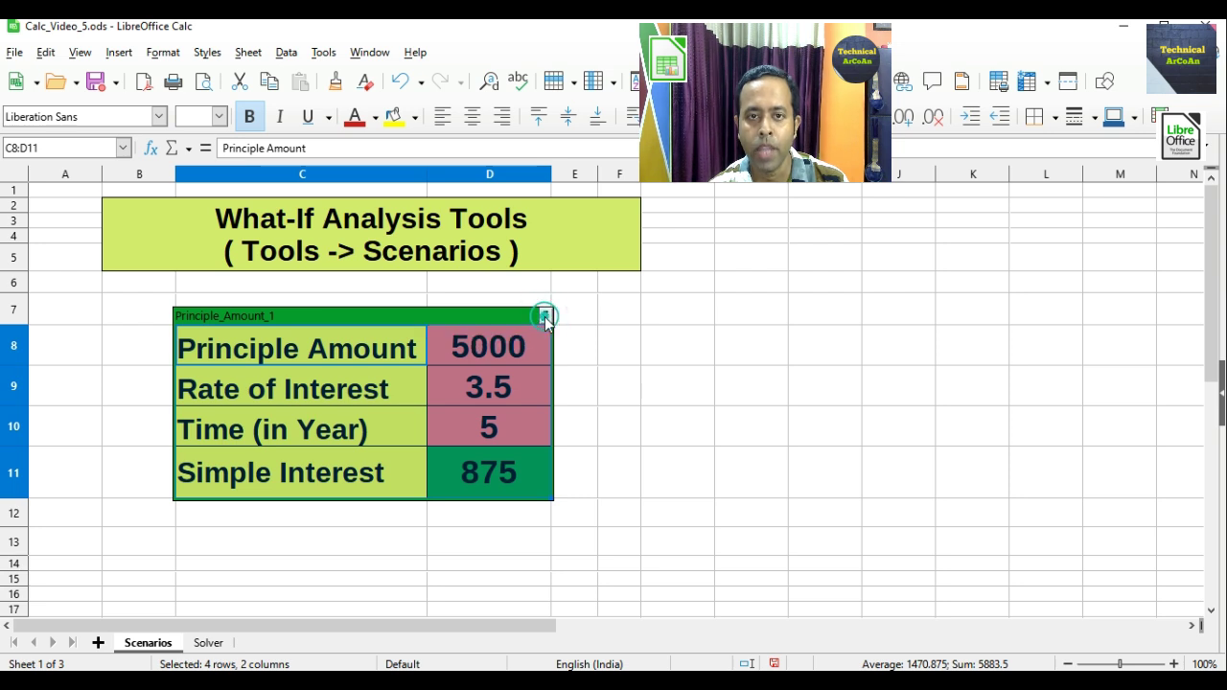
Change the principal in D8 to 6500 and check the interest becomes 1137.5
{"action": "left_click", "coordinate": [537, 347]}
{"action": "double_click", "coordinate": [537, 347]}
{"action": "left_click_drag", "start_coordinate": [537, 347], "coordinate": [434, 343]}
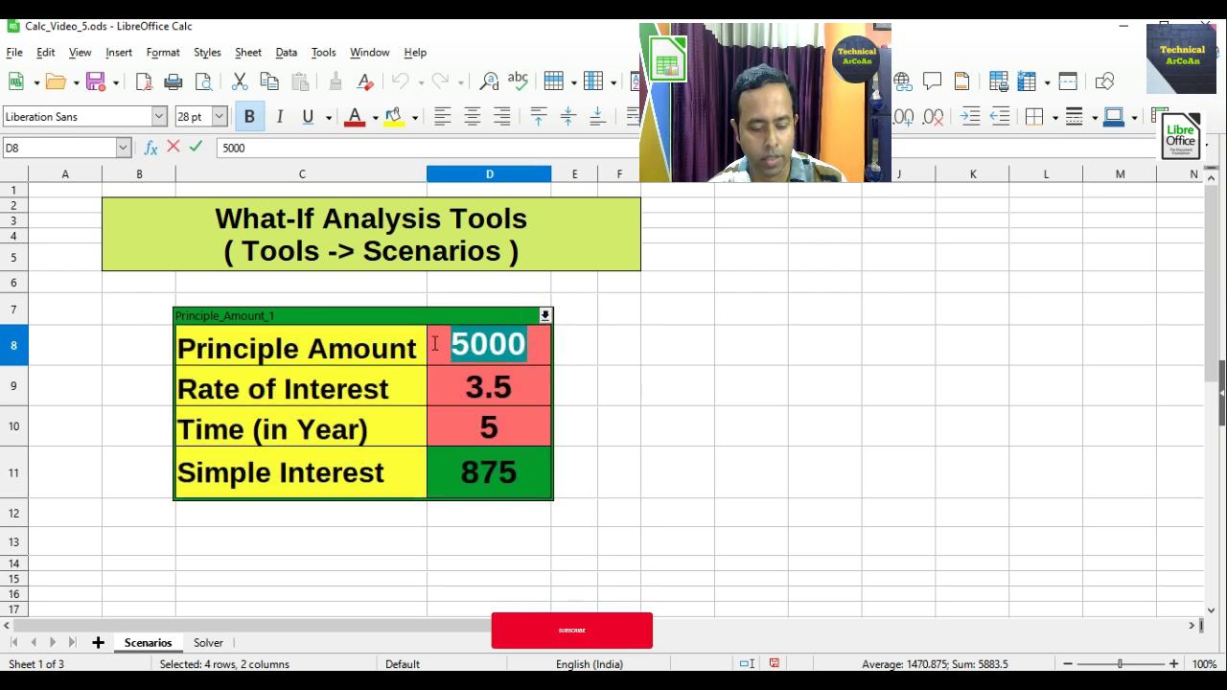
{"action": "type", "text": "6500"}
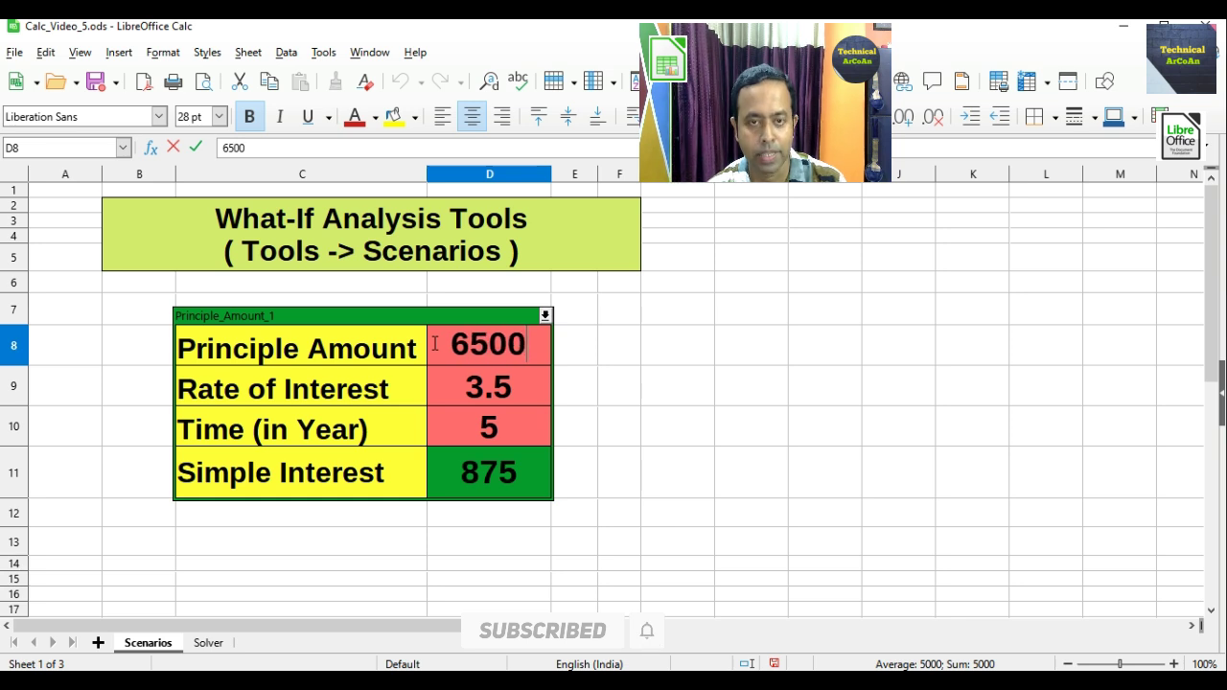
{"action": "key", "text": "Return"}
{"action": "left_click", "coordinate": [480, 479]}
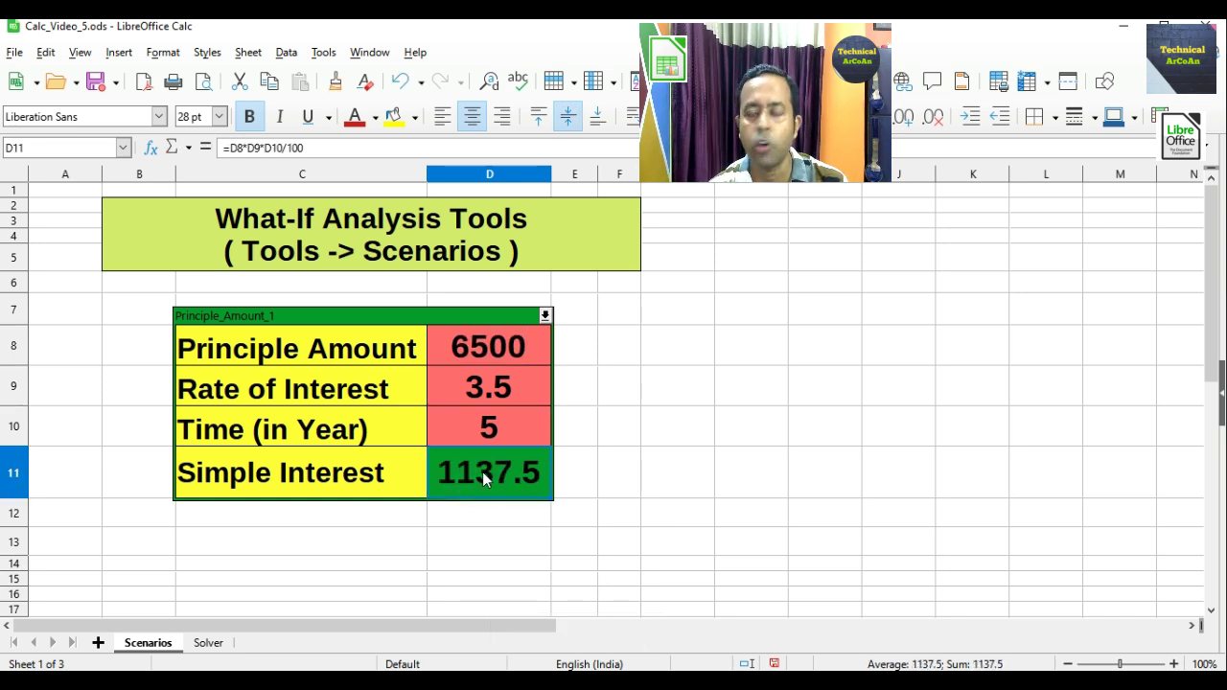
Reapply Principle_Amount_1 to restore 5000 and 875, then reselect C8:D11
{"action": "left_click", "coordinate": [545, 315]}
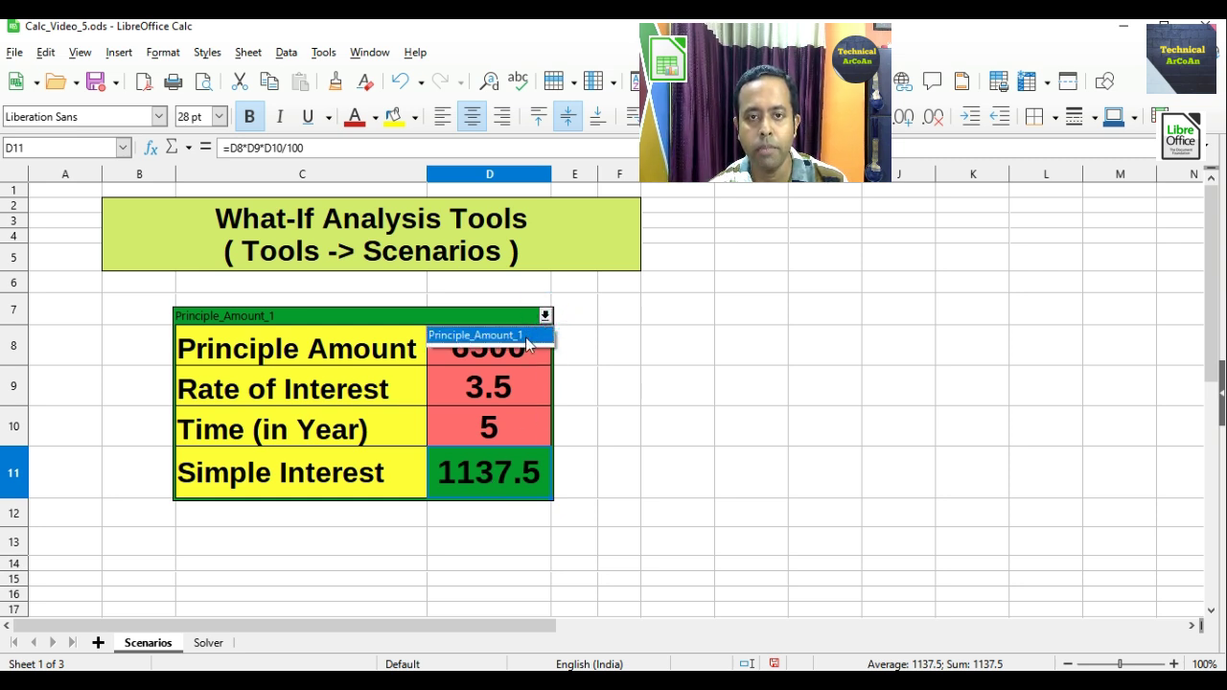
{"action": "left_click", "coordinate": [526, 345]}
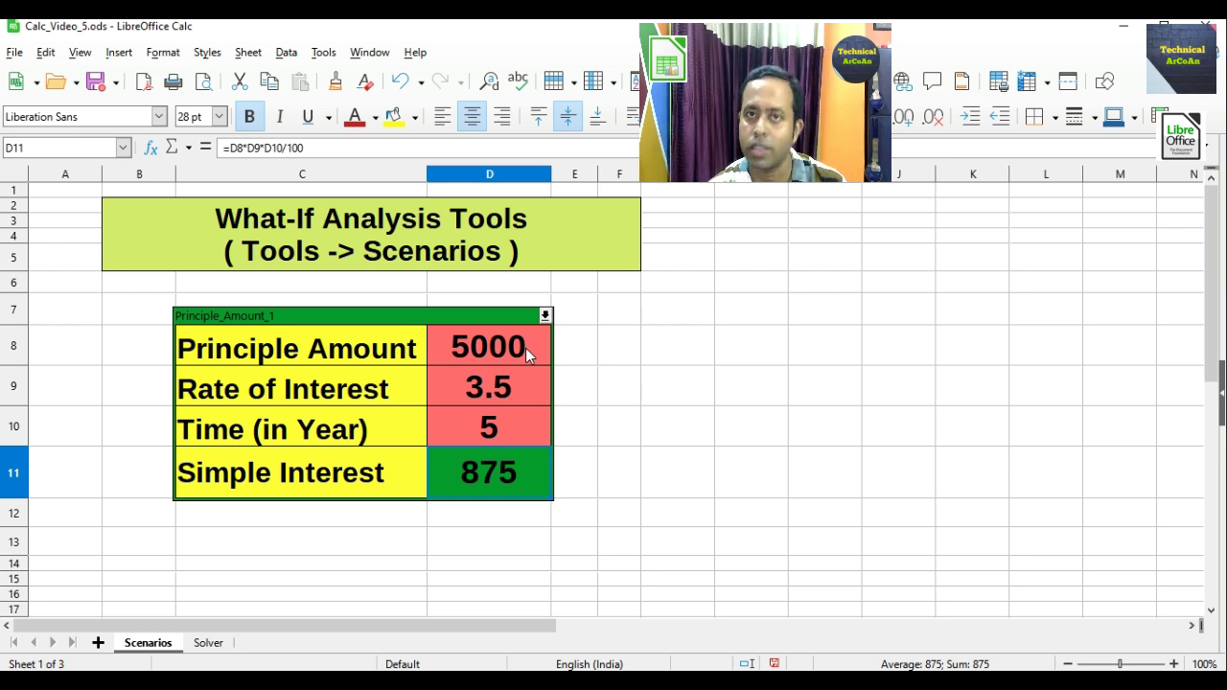
{"action": "left_click_drag", "start_coordinate": [187, 347], "coordinate": [498, 464]}
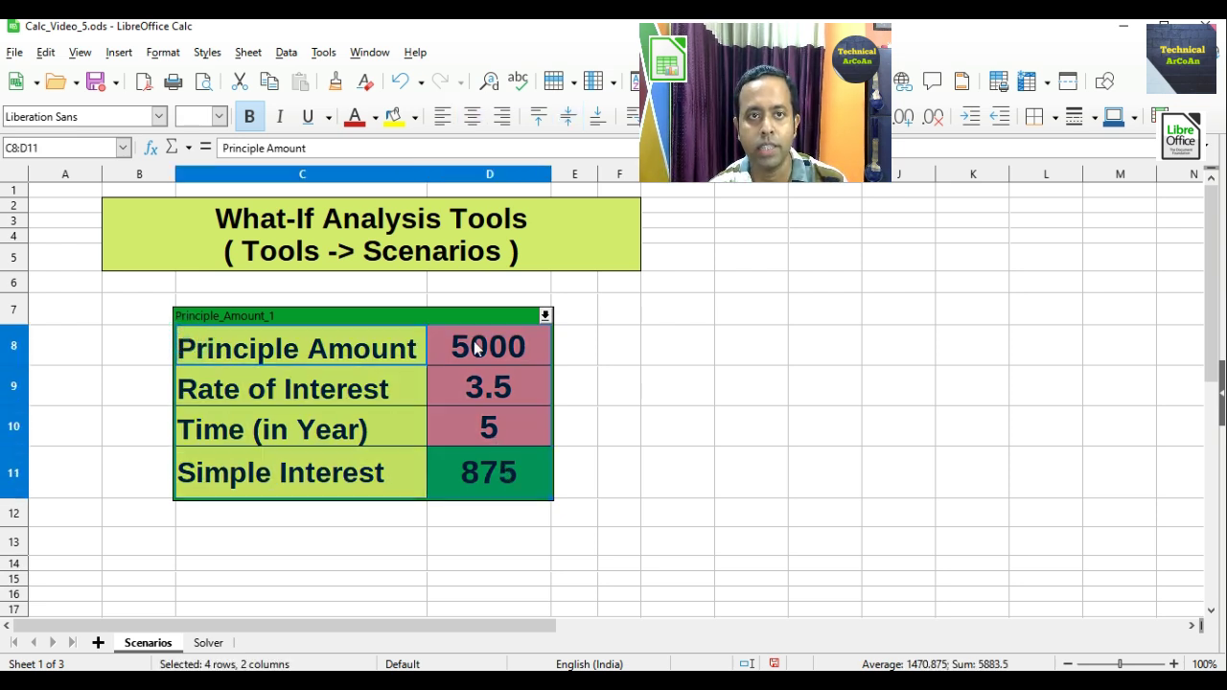
Add scenario Principle_Amount_2 over C8:D11 with a Dark Indigo 1 border
{"action": "left_click", "coordinate": [323, 52]}
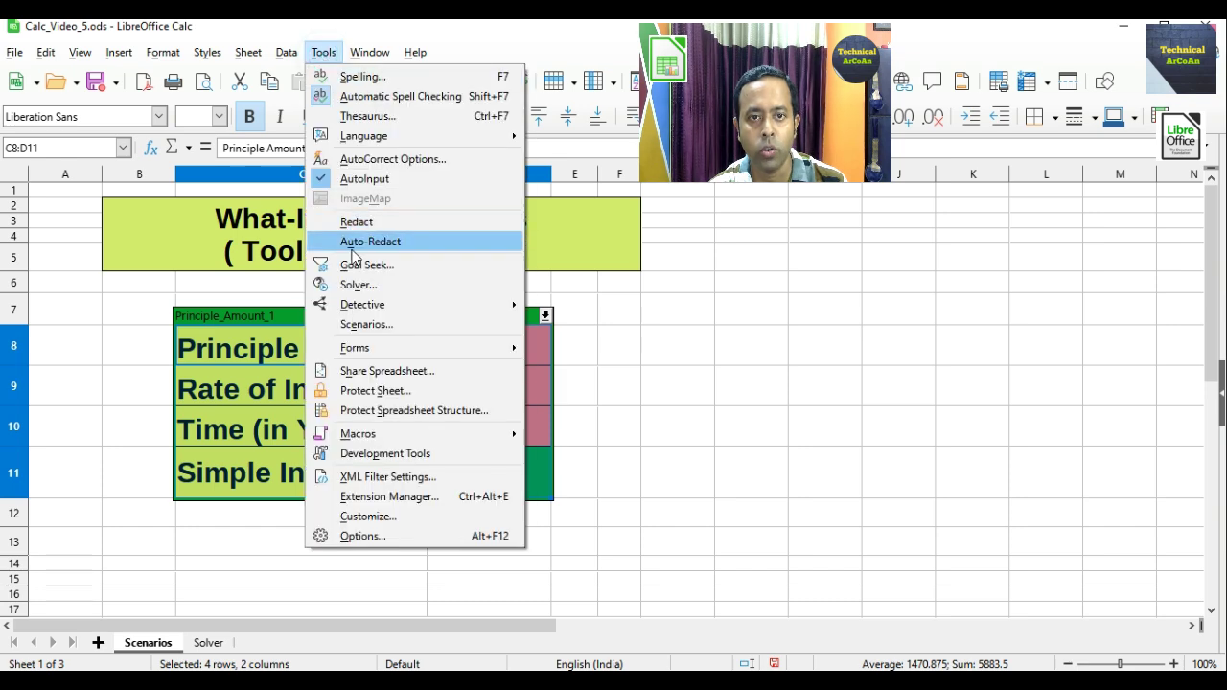
{"action": "left_click", "coordinate": [364, 324]}
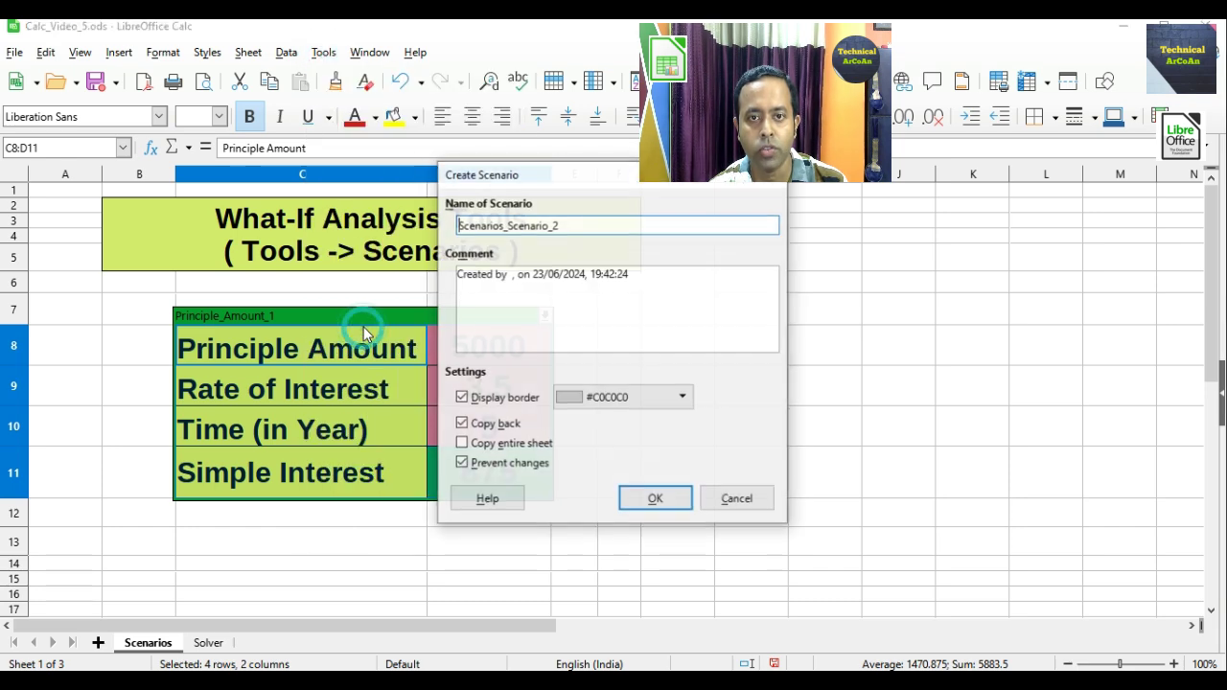
{"action": "double_click", "coordinate": [563, 225]}
{"action": "type", "text": "Principl"}
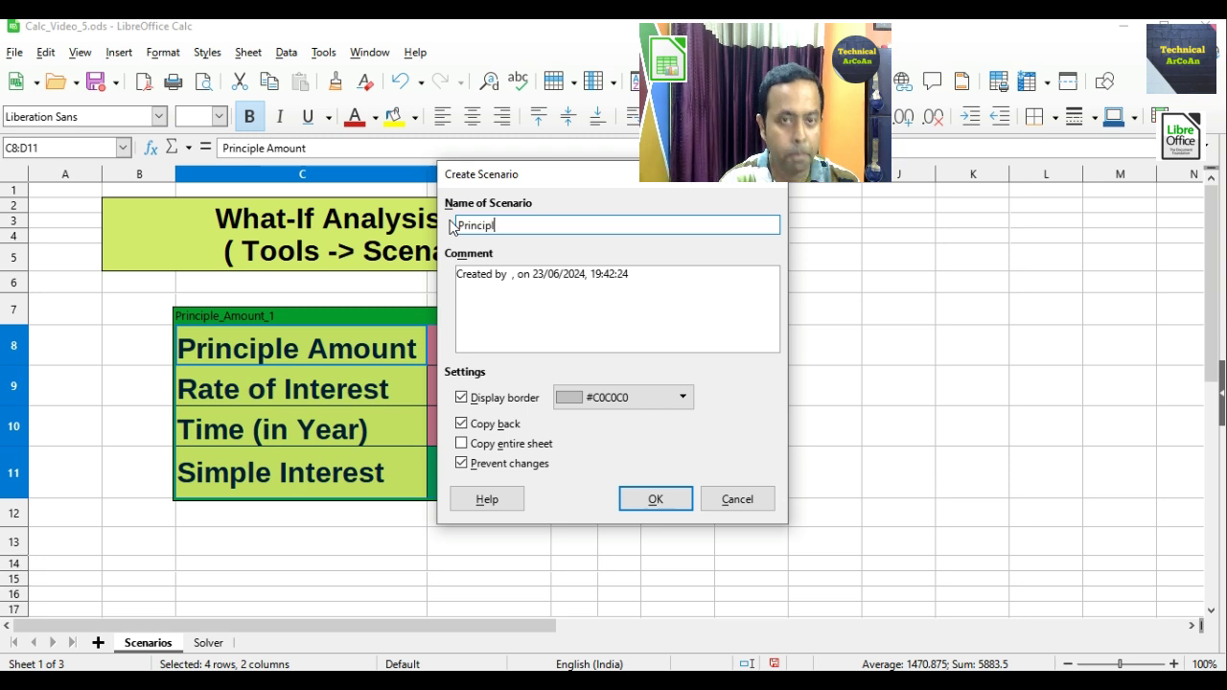
{"action": "type", "text": "e_Amount_2"}
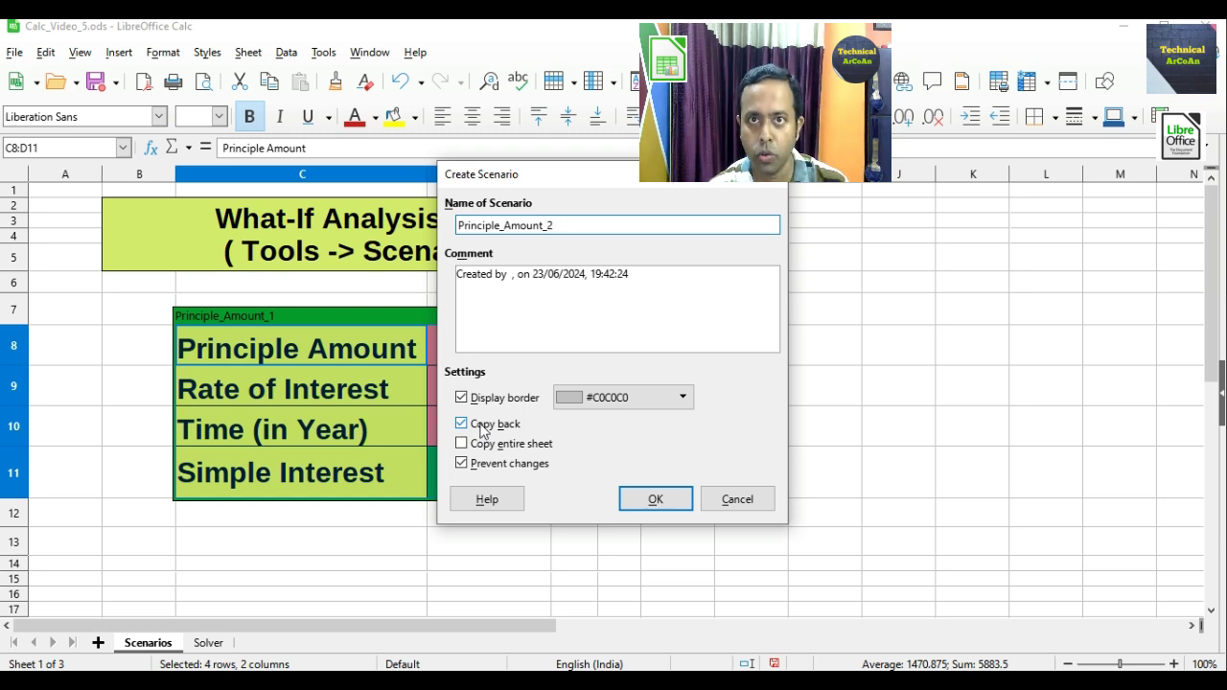
{"action": "left_click", "coordinate": [644, 401]}
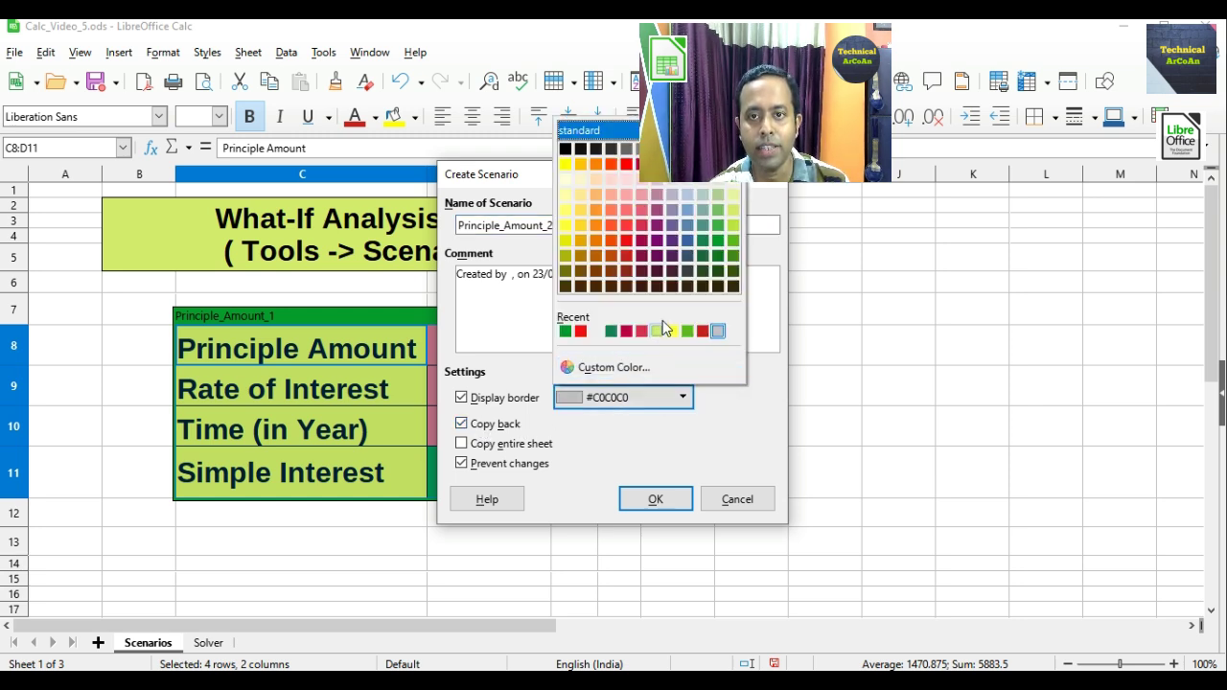
{"action": "left_click", "coordinate": [676, 247]}
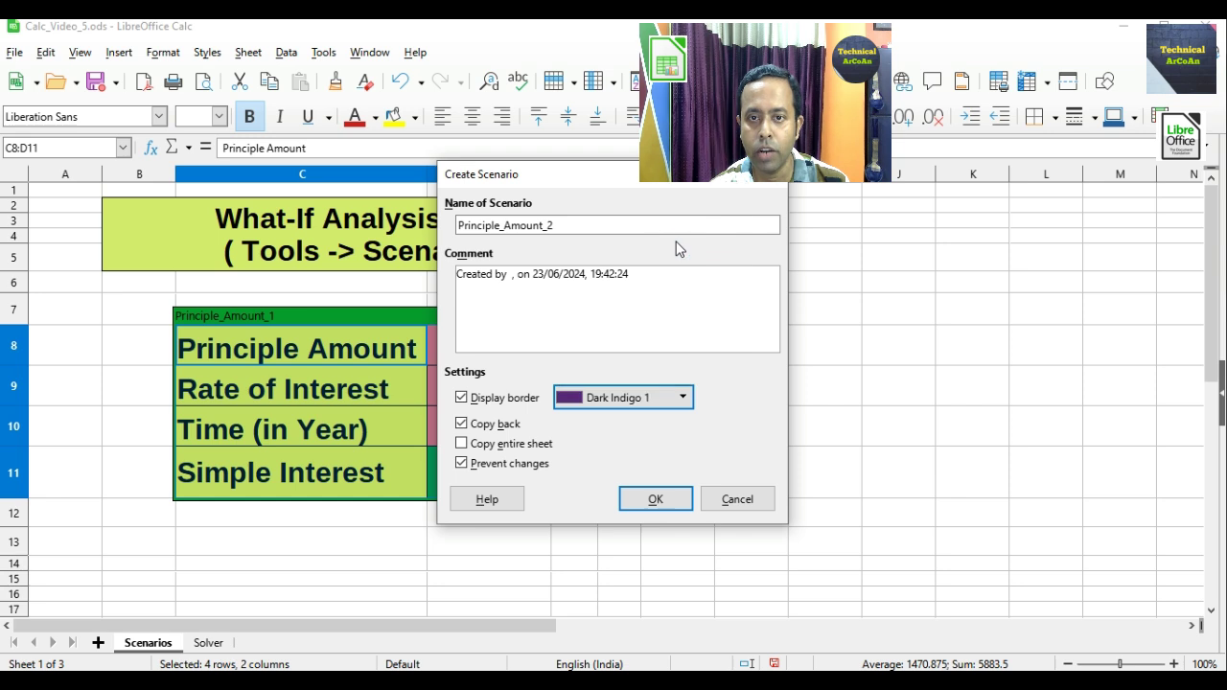
{"action": "left_click", "coordinate": [663, 503]}
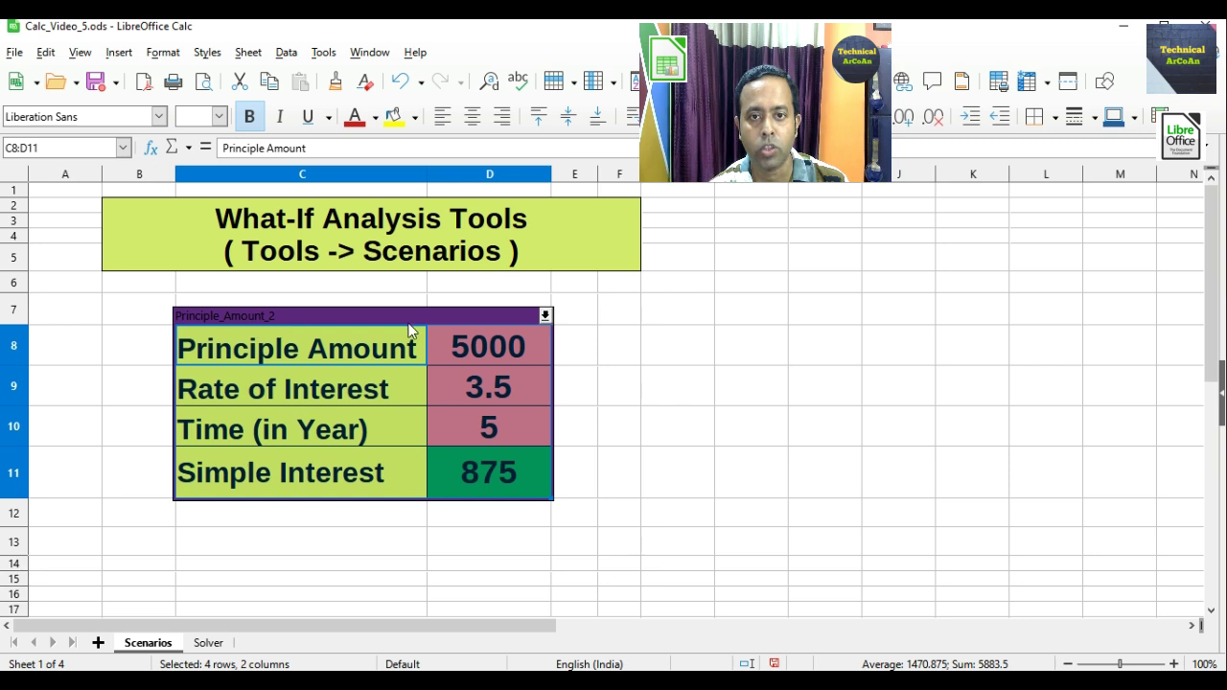
Under Principle_Amount_2, enter 6000 as the principal in D8
{"action": "left_click", "coordinate": [545, 316]}
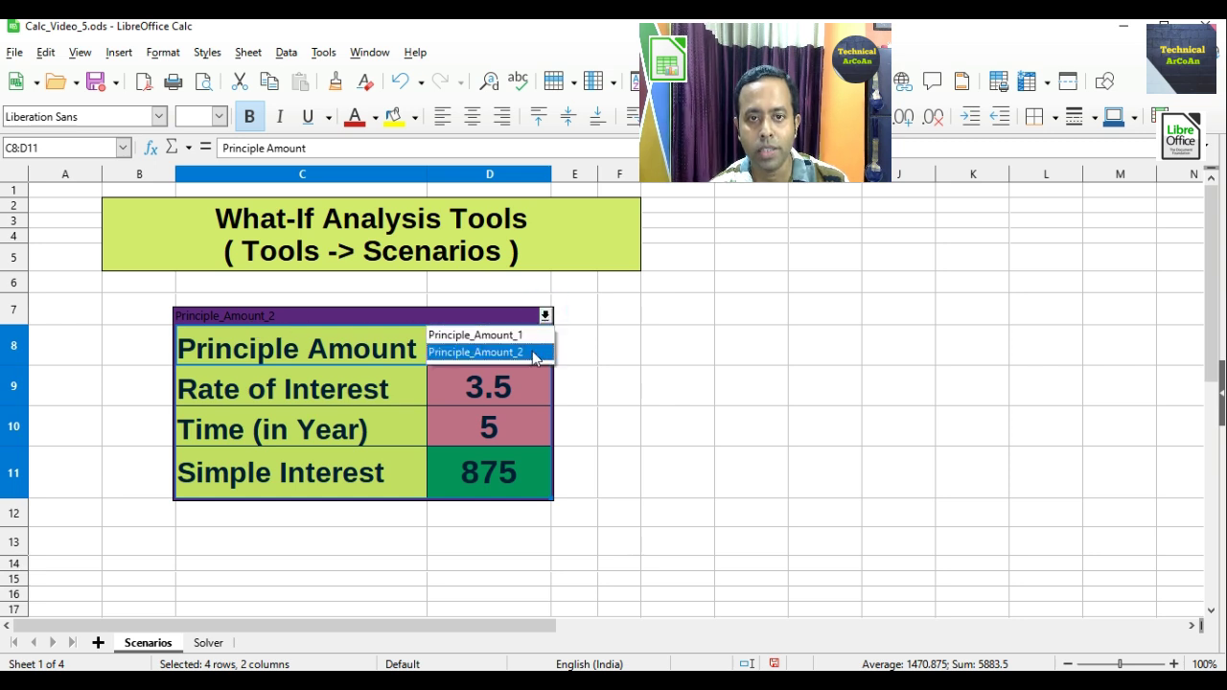
{"action": "left_click", "coordinate": [533, 353]}
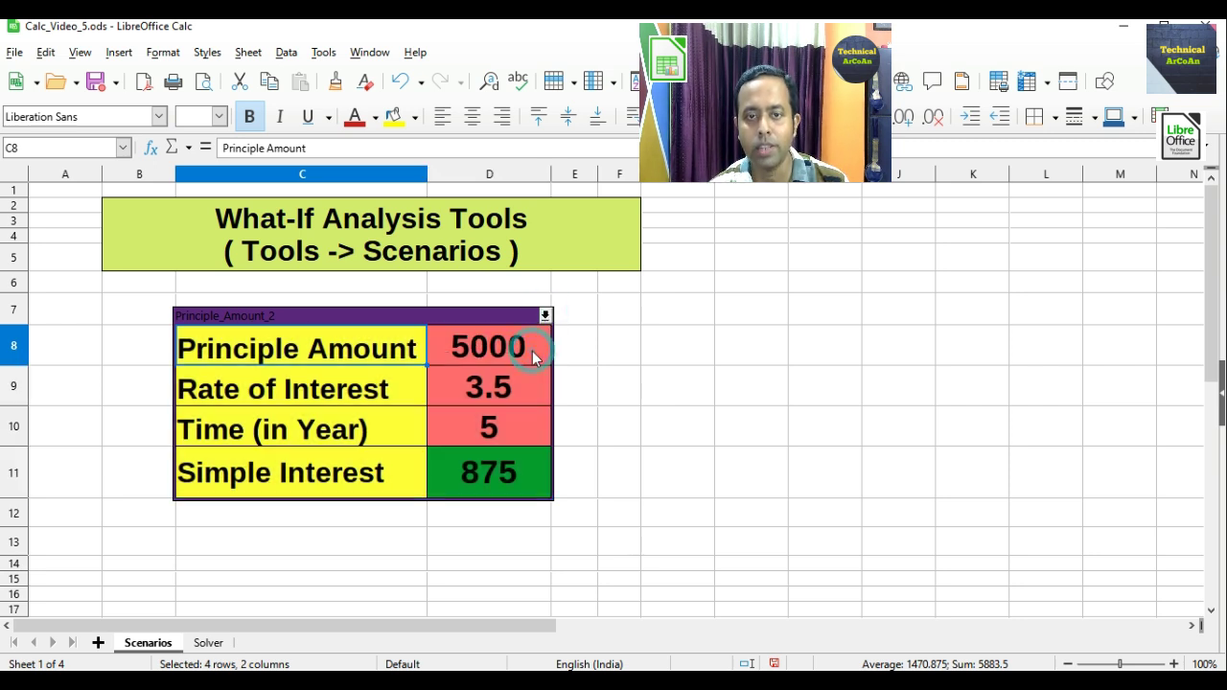
{"action": "left_click", "coordinate": [529, 349]}
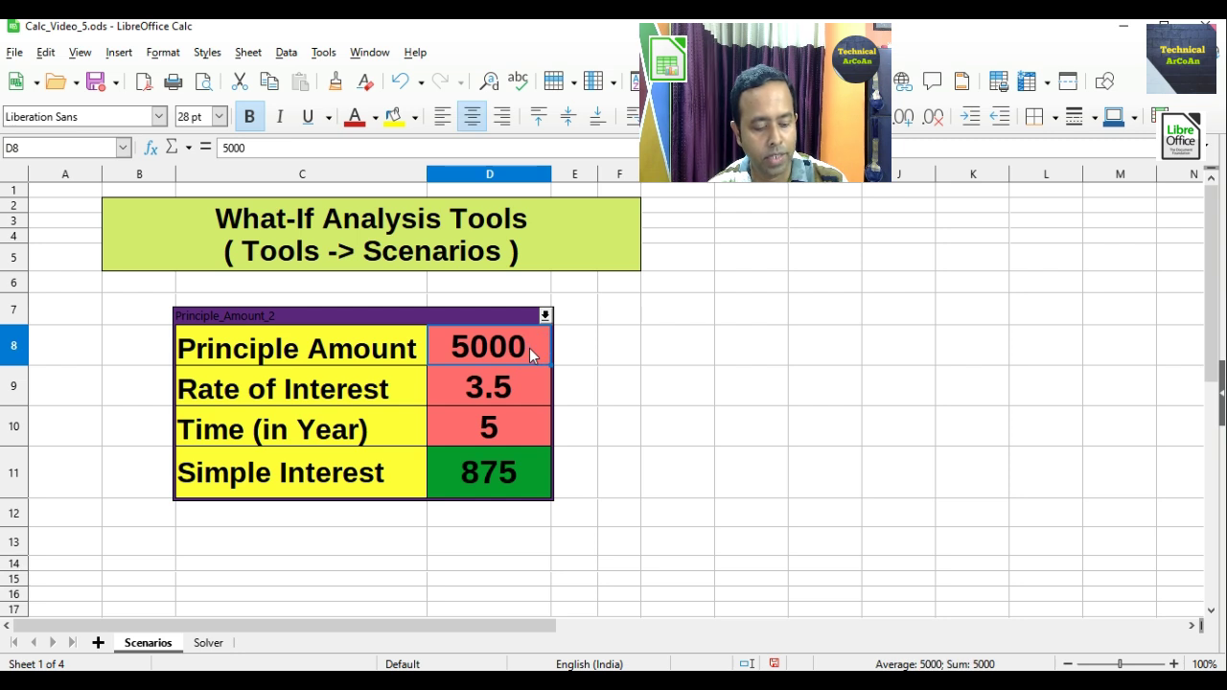
{"action": "type", "text": "6000"}
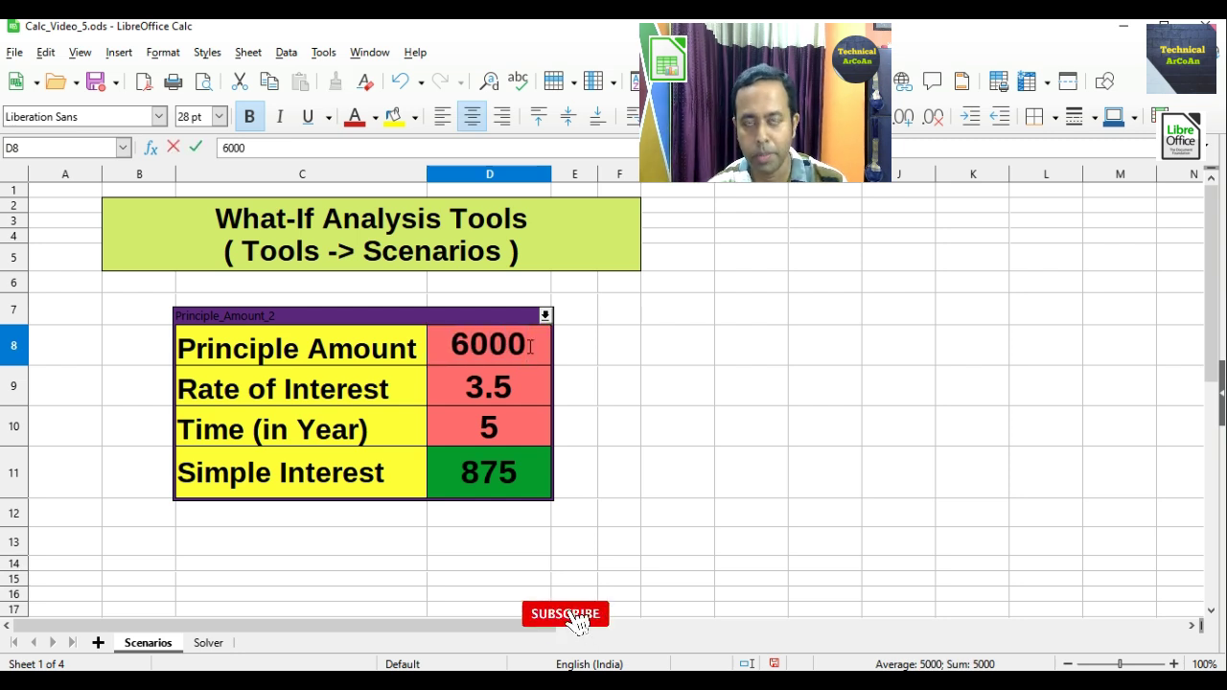
{"action": "key", "text": "Return"}
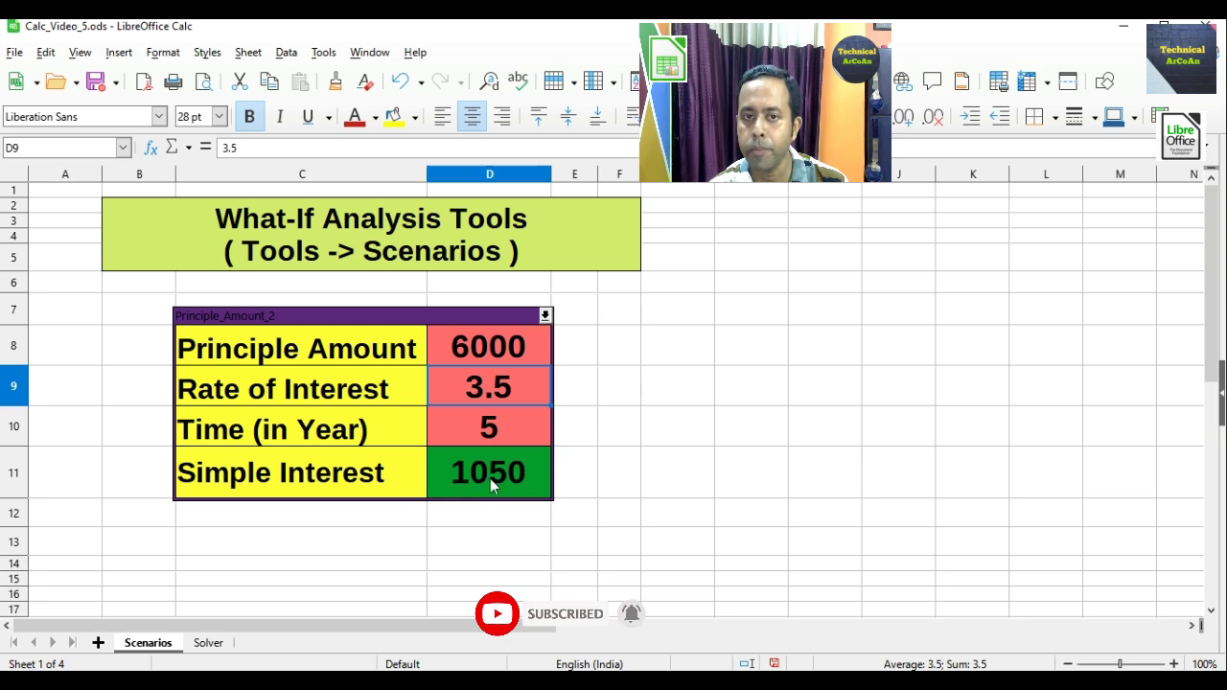
Switch to Principle_Amount_1 and back, then change the Principle_Amount_2 principal to 7000
{"action": "left_click", "coordinate": [546, 317]}
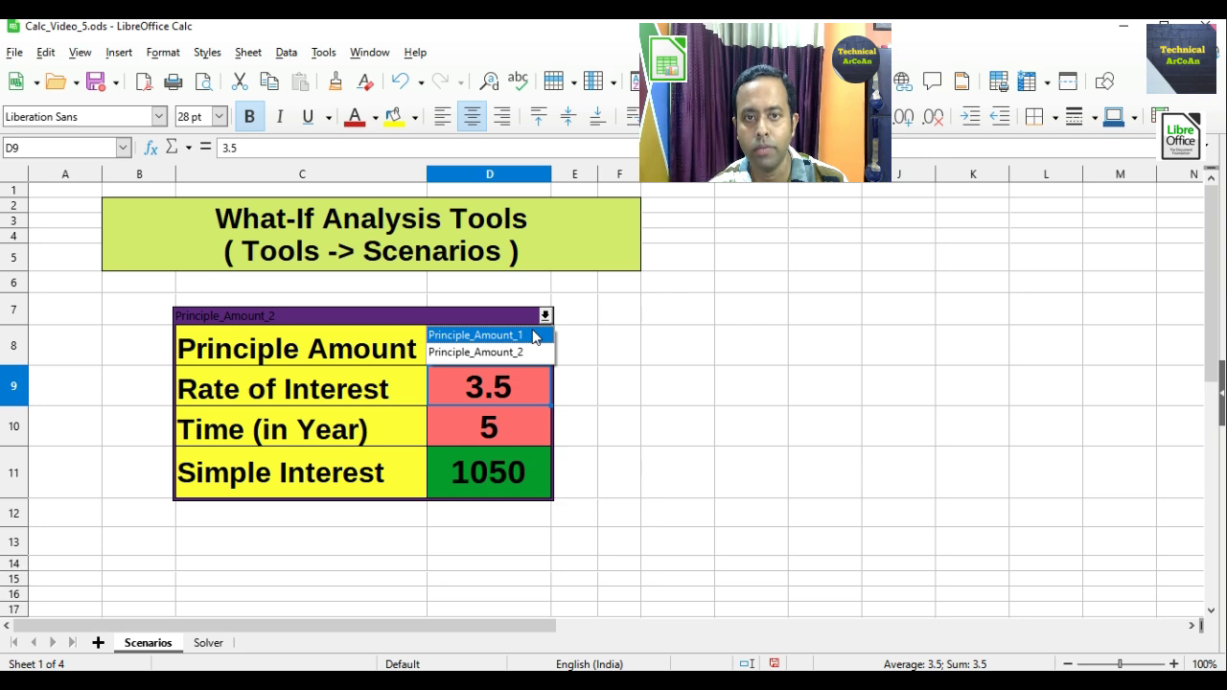
{"action": "left_click", "coordinate": [534, 335]}
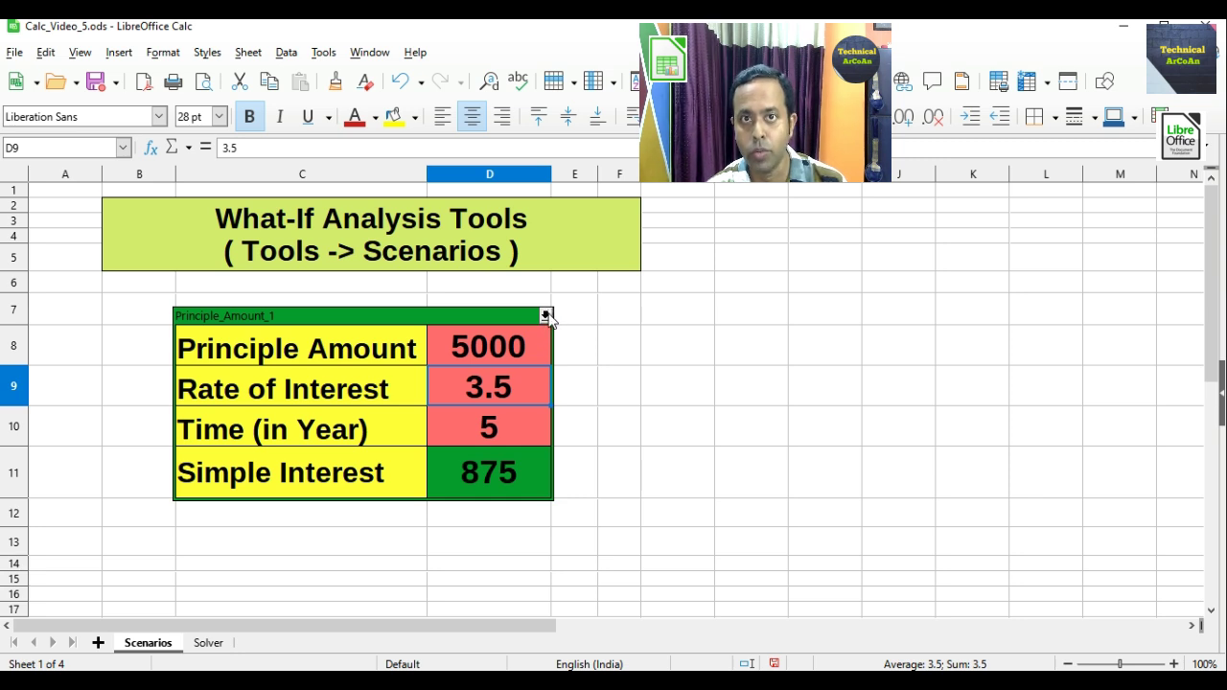
{"action": "left_click", "coordinate": [547, 316]}
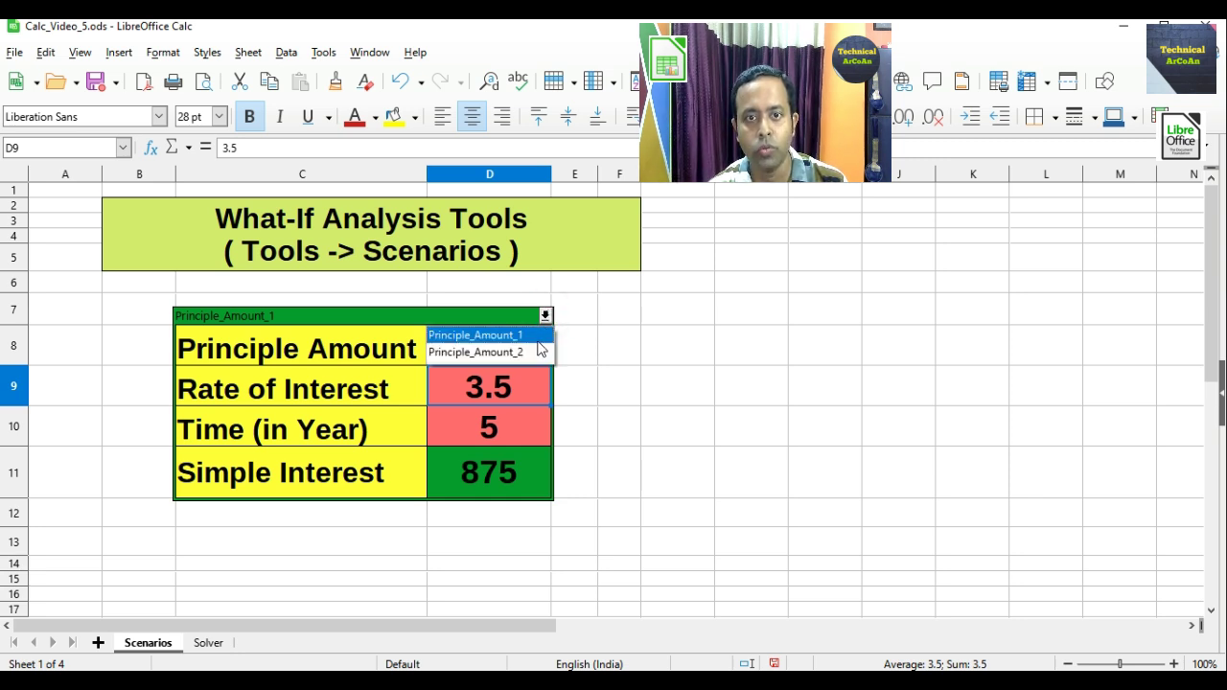
{"action": "left_click", "coordinate": [489, 352]}
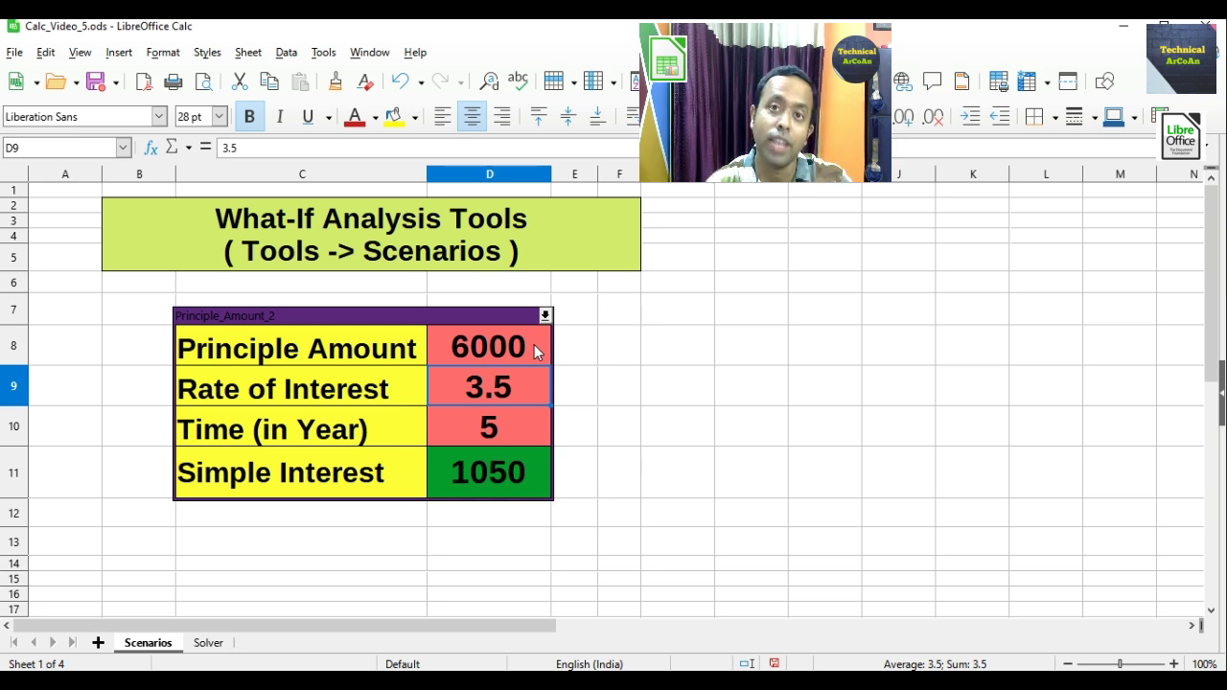
{"action": "left_click", "coordinate": [534, 344]}
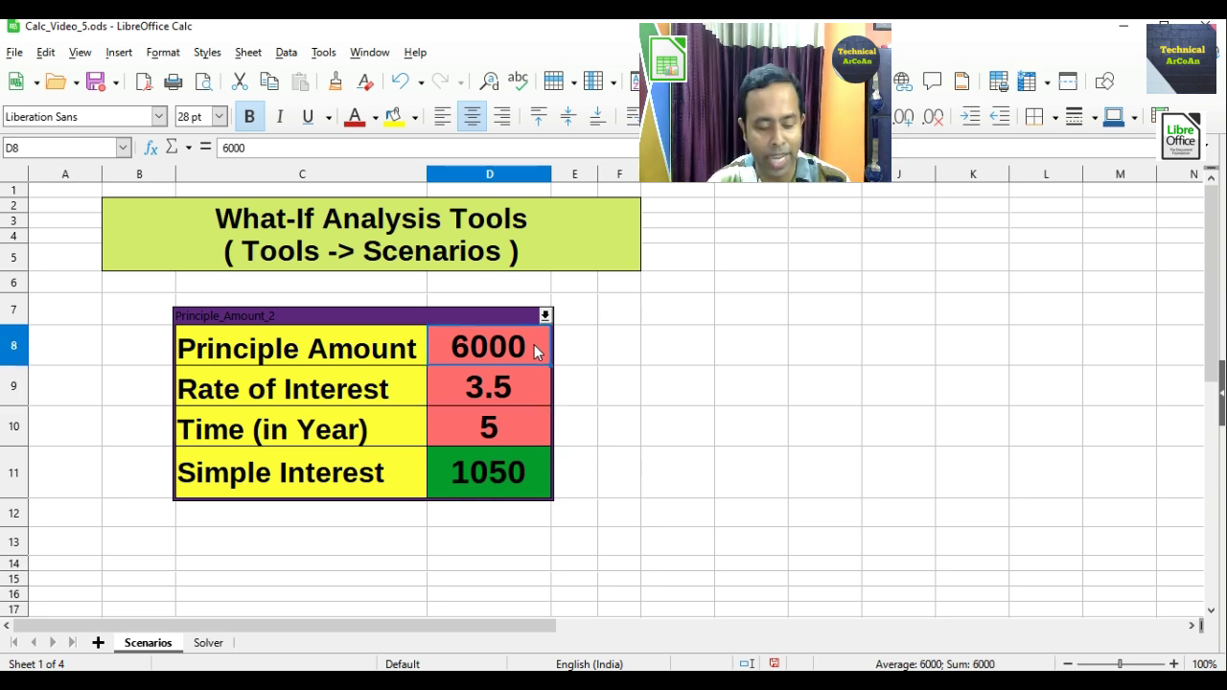
{"action": "type", "text": "7000"}
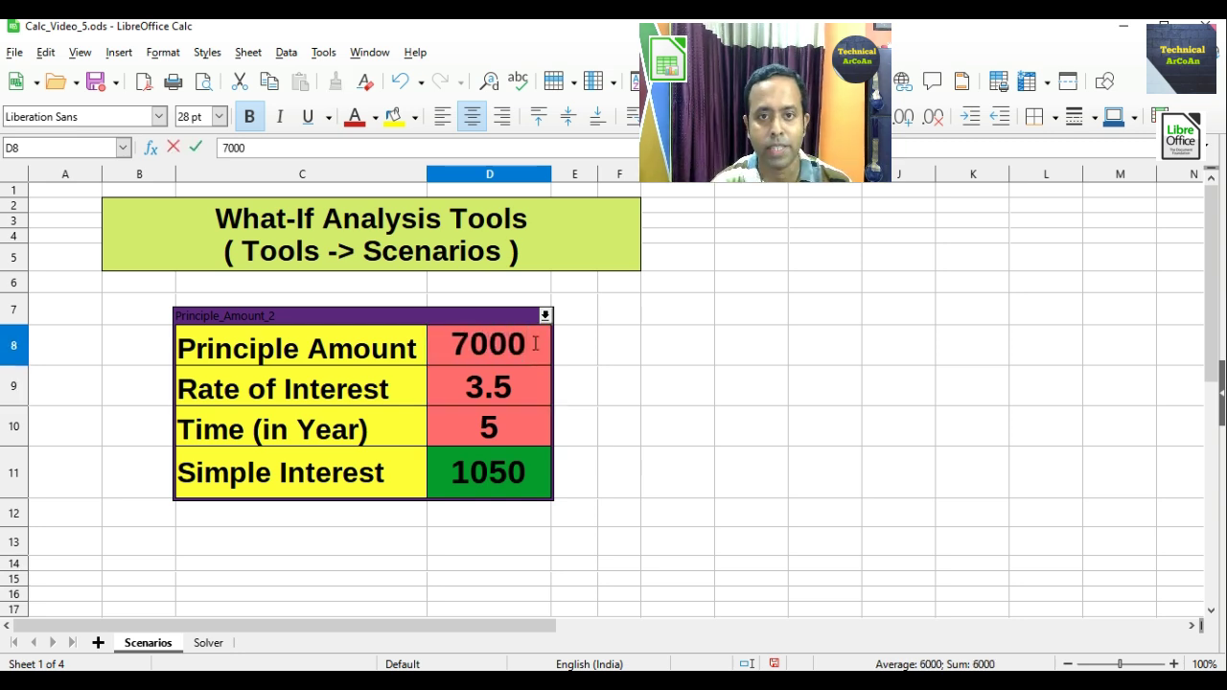
{"action": "key", "text": "Return"}
Under Principle_Amount_1, set the interest rate to 6
{"action": "left_click", "coordinate": [543, 316]}
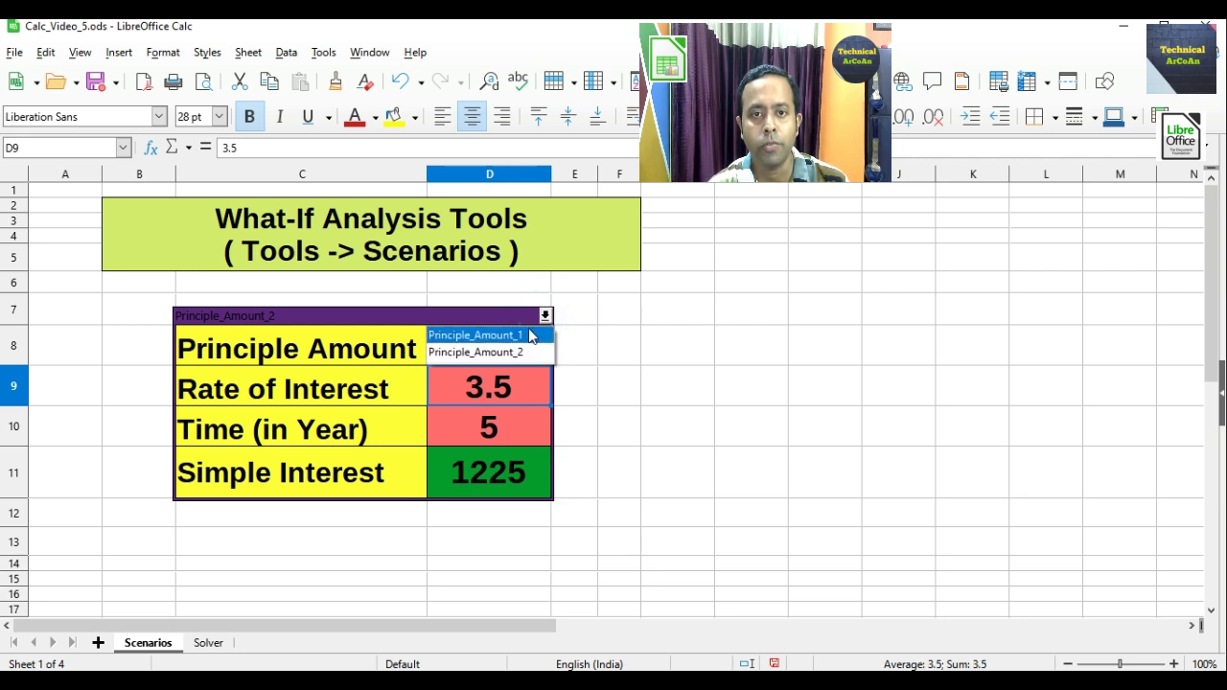
{"action": "left_click", "coordinate": [525, 335]}
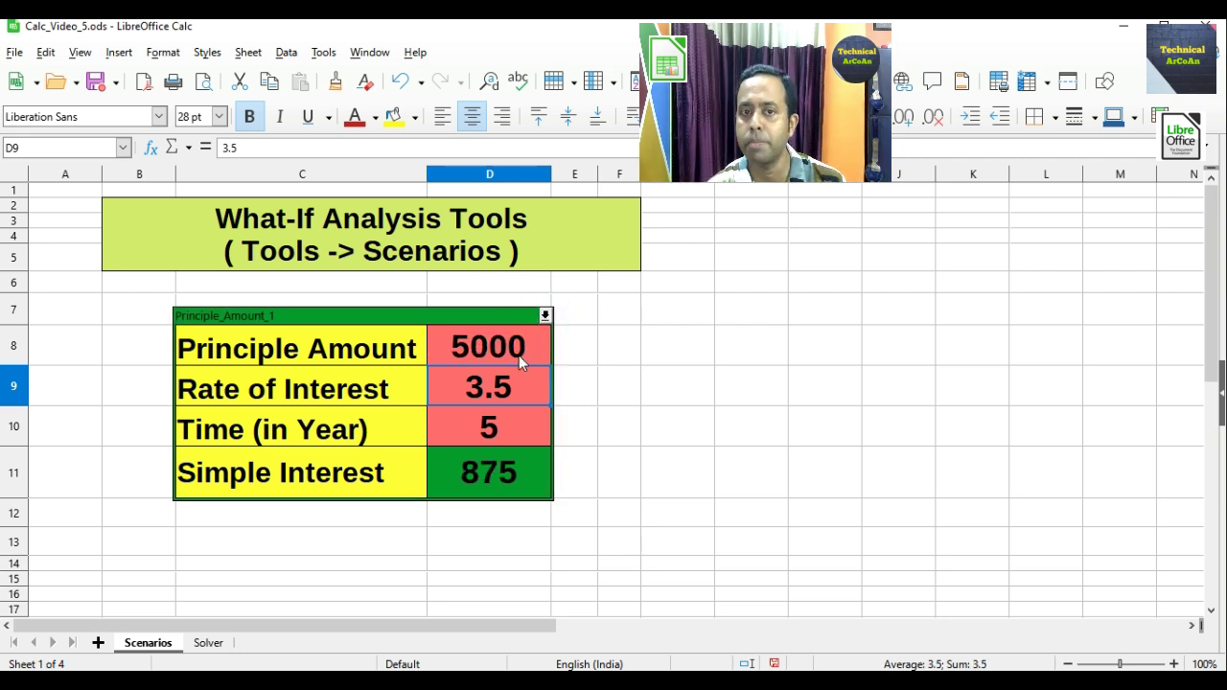
{"action": "type", "text": "600"}
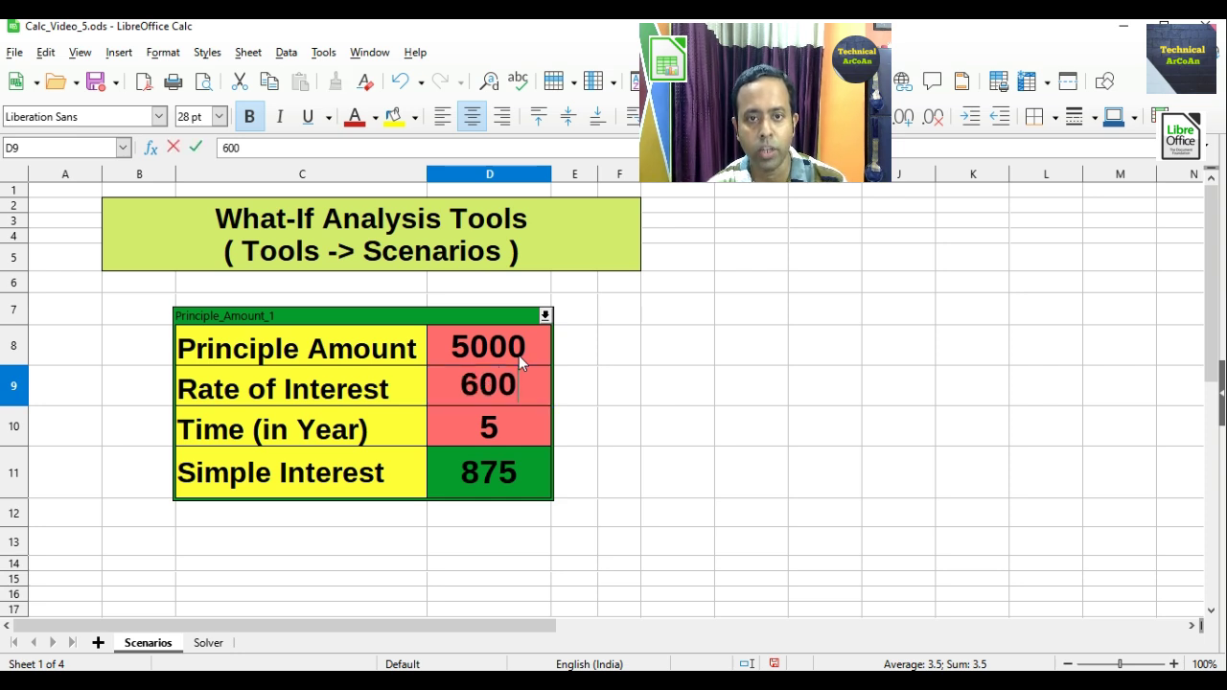
{"action": "key", "text": "BackSpace"}
{"action": "key", "text": "BackSpace"}
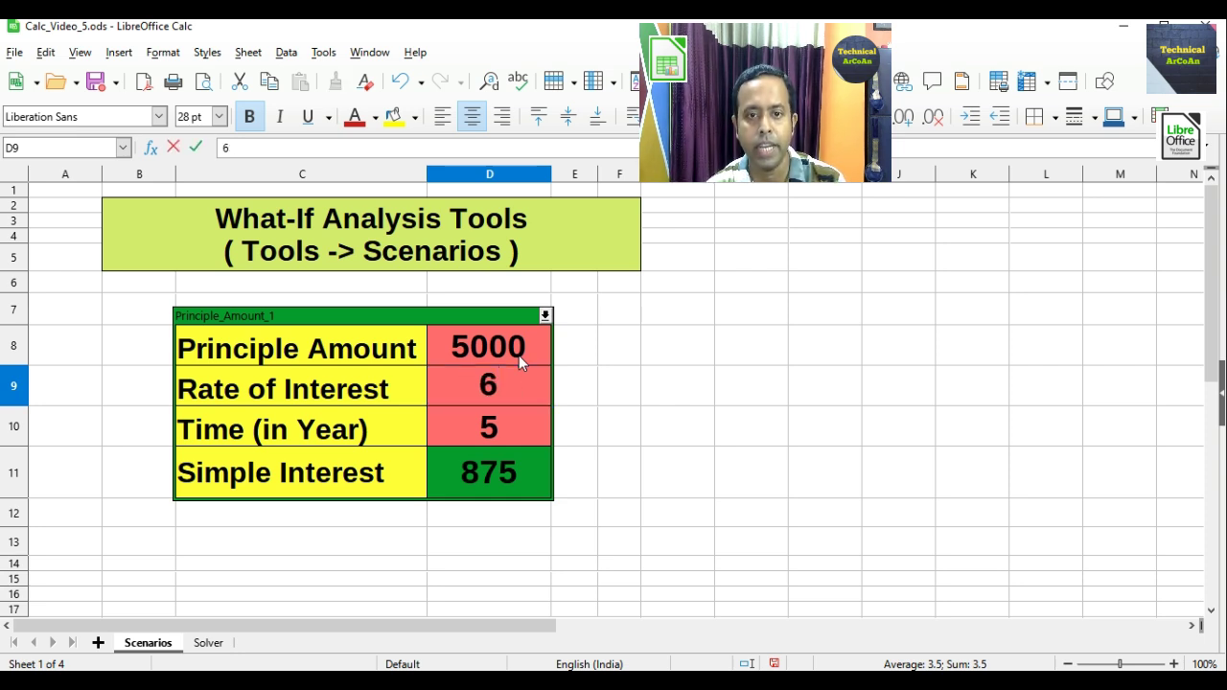
{"action": "key", "text": "Return"}
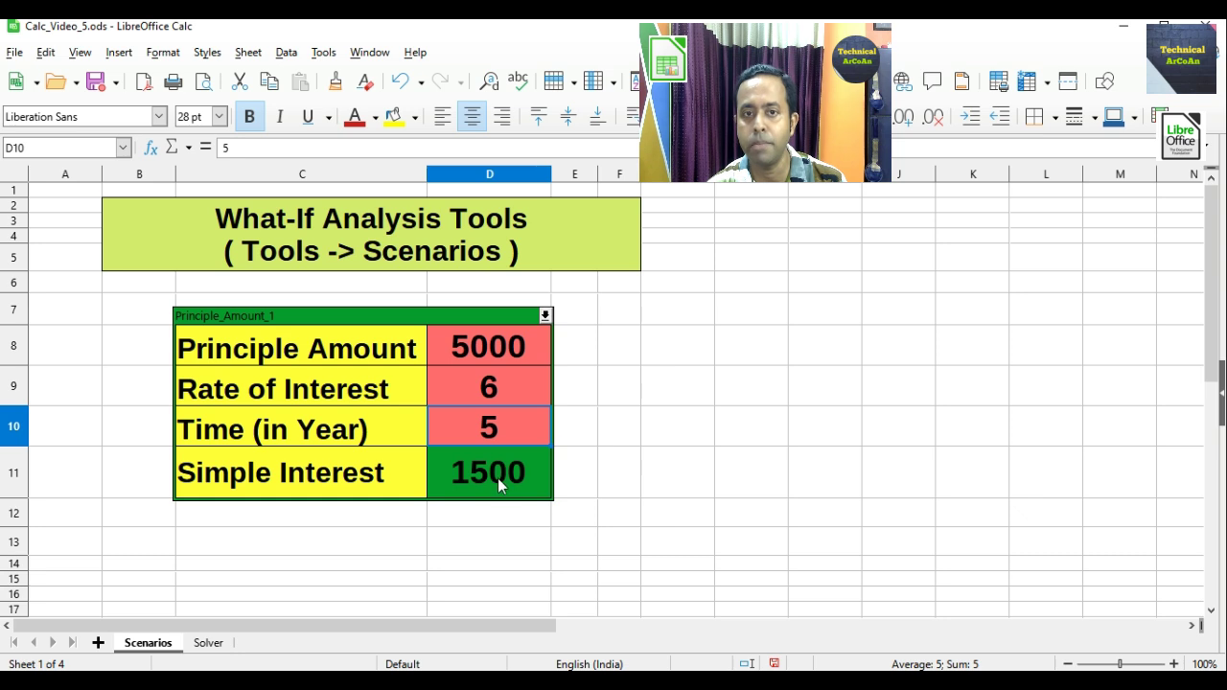
Reapply Principle_Amount_1, then show Principle_Amount_2 with principal 7000 and interest 1225
{"action": "left_click", "coordinate": [545, 316]}
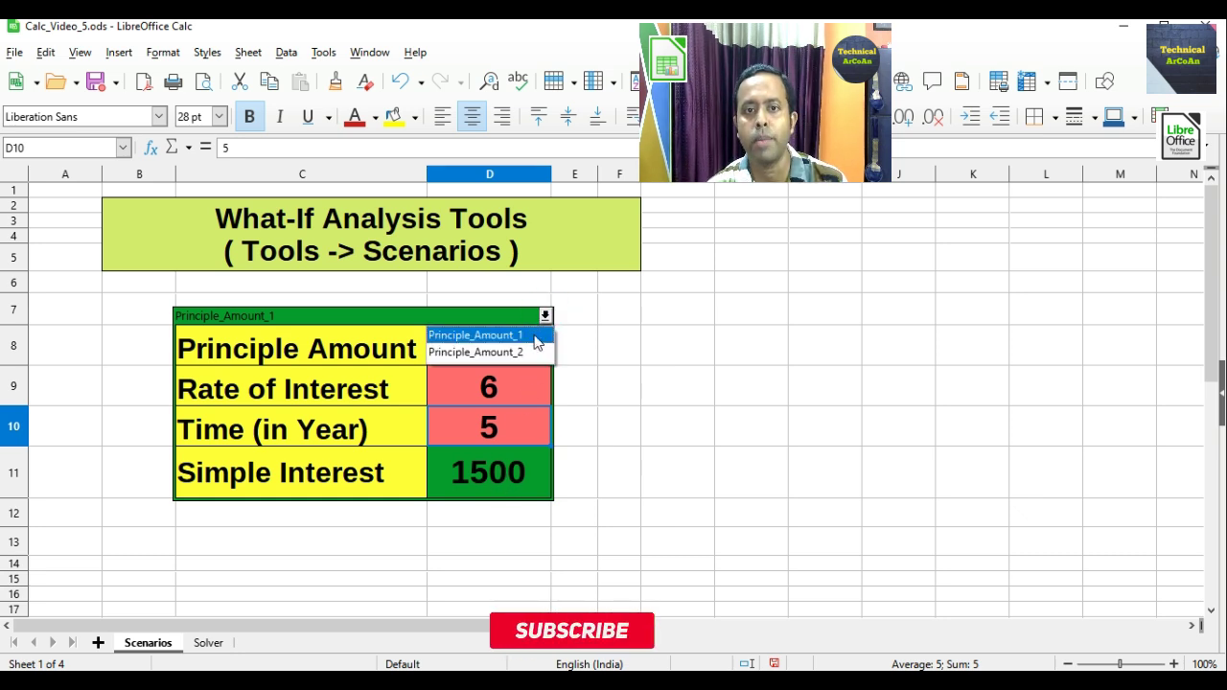
{"action": "left_click", "coordinate": [535, 336]}
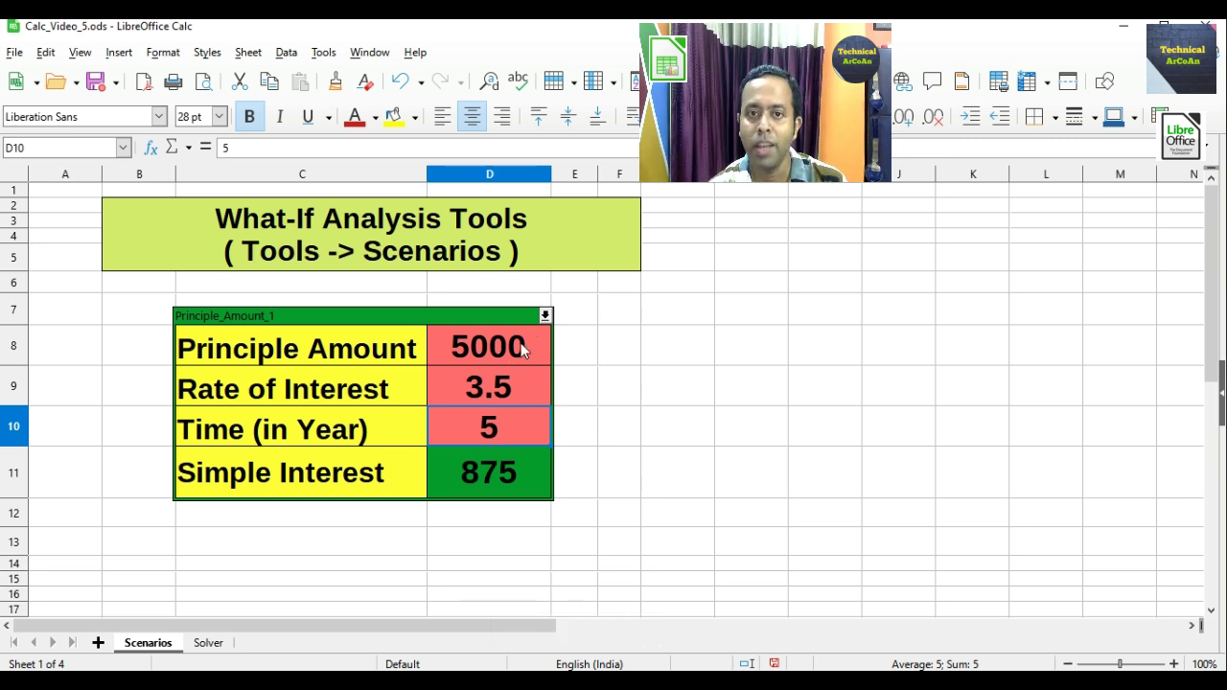
{"action": "left_click", "coordinate": [545, 315]}
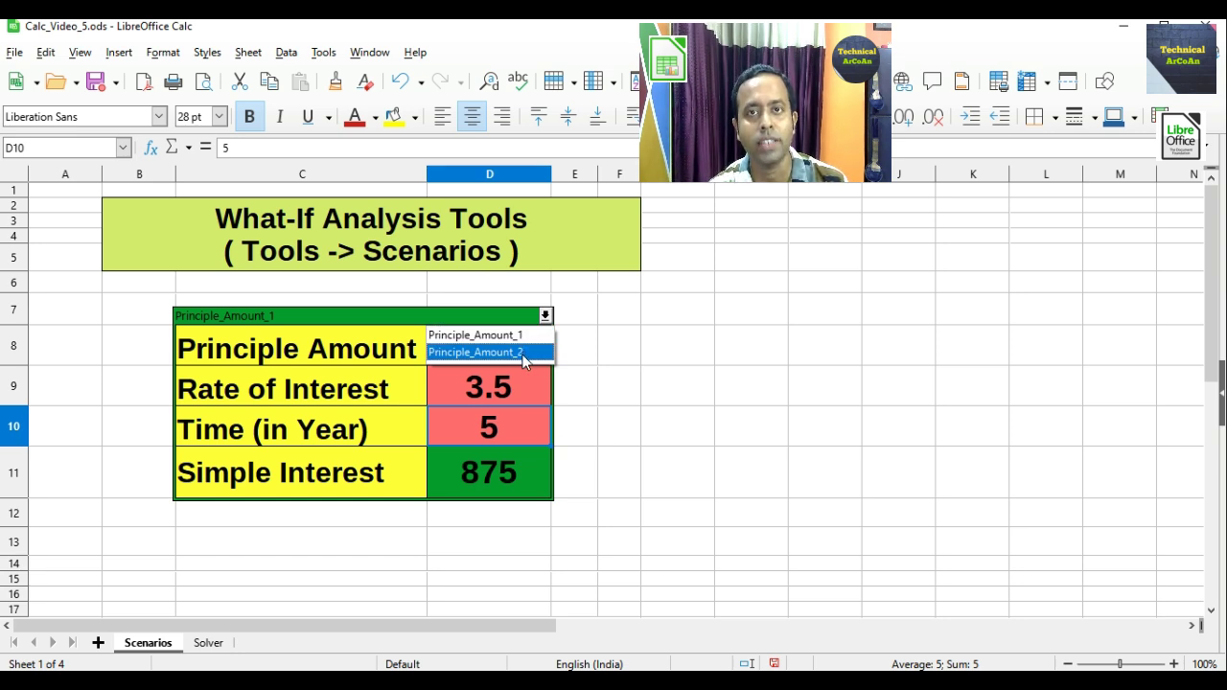
{"action": "left_click", "coordinate": [523, 355]}
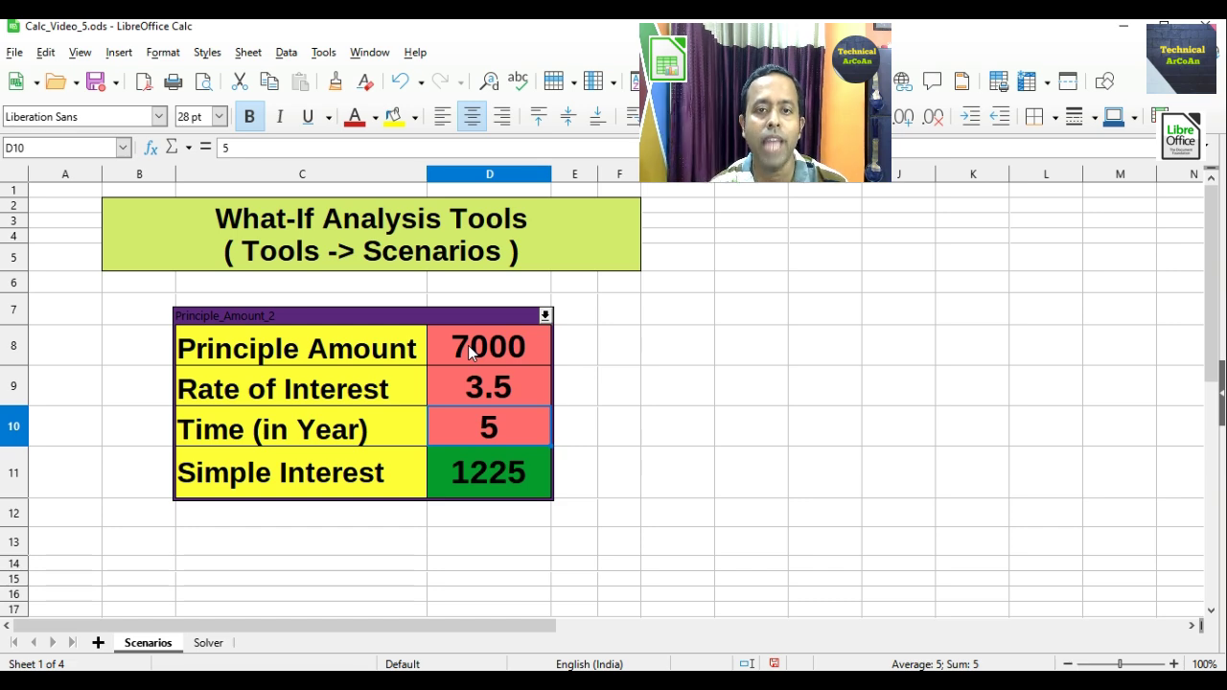
Restore Principle_Amount_1 (5000, 875), select C8:D11, and cancel a new Create Scenario dialog
{"action": "left_click", "coordinate": [545, 315]}
{"action": "left_click", "coordinate": [460, 334]}
{"action": "left_click_drag", "start_coordinate": [192, 348], "coordinate": [496, 464]}
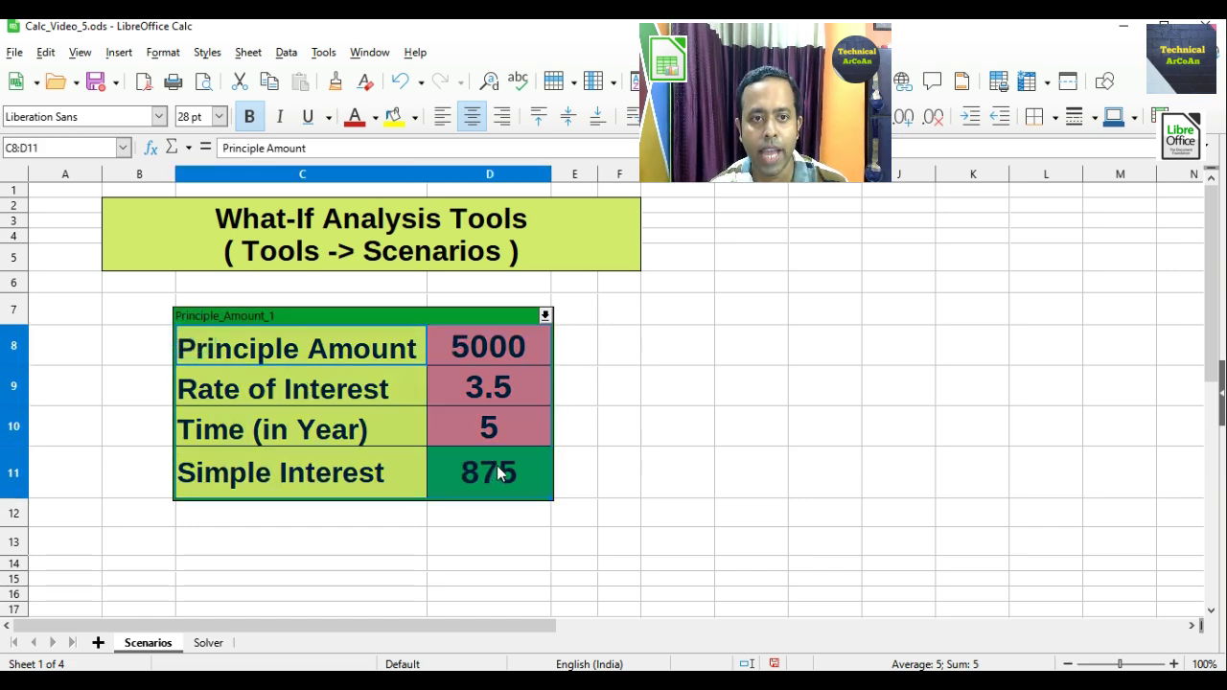
{"action": "left_click", "coordinate": [322, 51]}
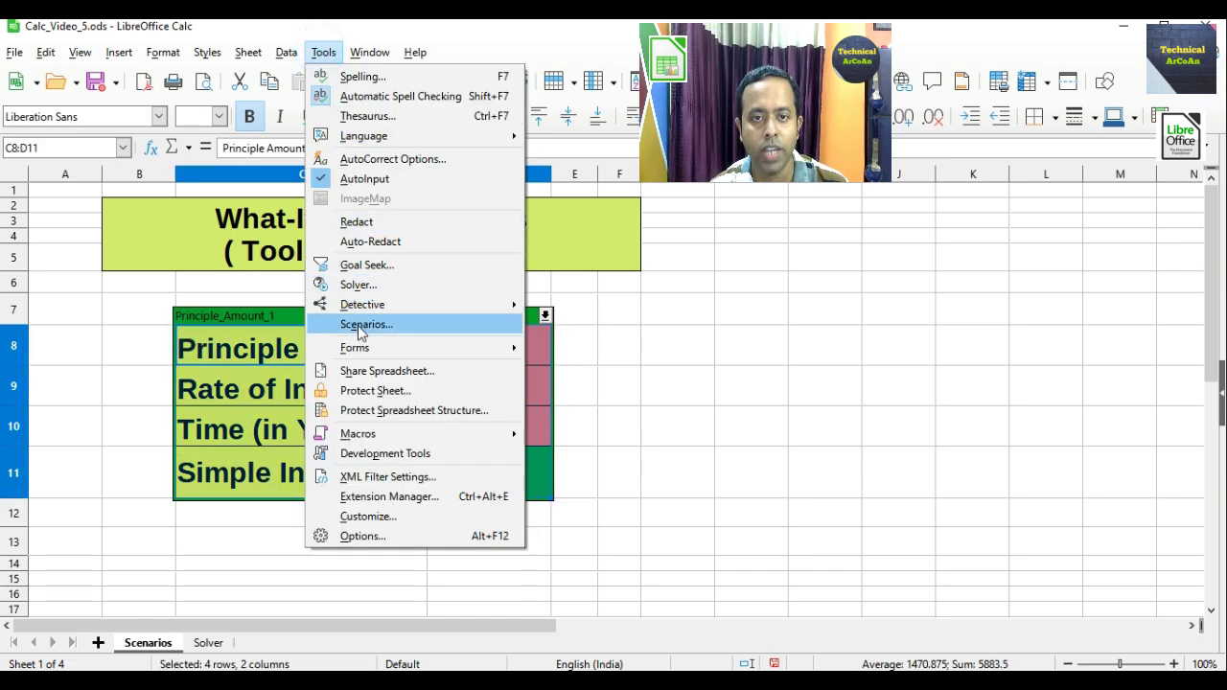
{"action": "left_click", "coordinate": [357, 325]}
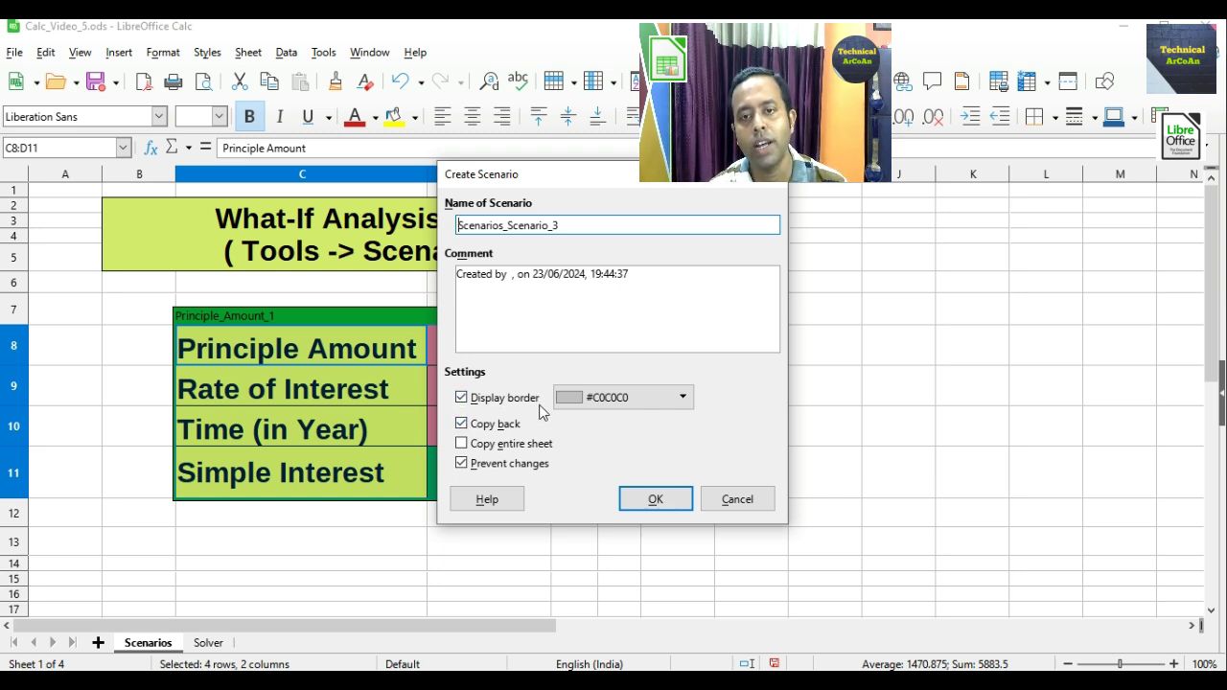
{"action": "left_click", "coordinate": [732, 499]}
{"action": "left_click", "coordinate": [734, 509]}
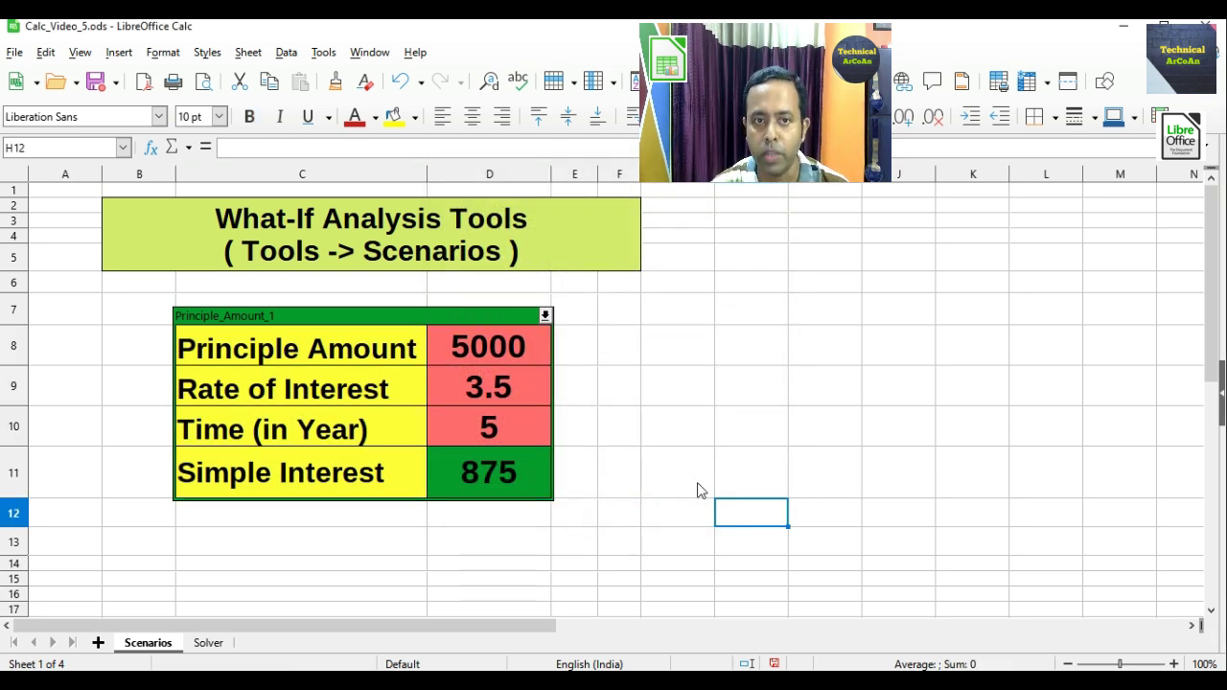
Apply Principle_Amount_2 and change its principal in D8 to 4500, giving 787.5 interest
{"action": "left_click", "coordinate": [544, 316]}
{"action": "left_click", "coordinate": [494, 351]}
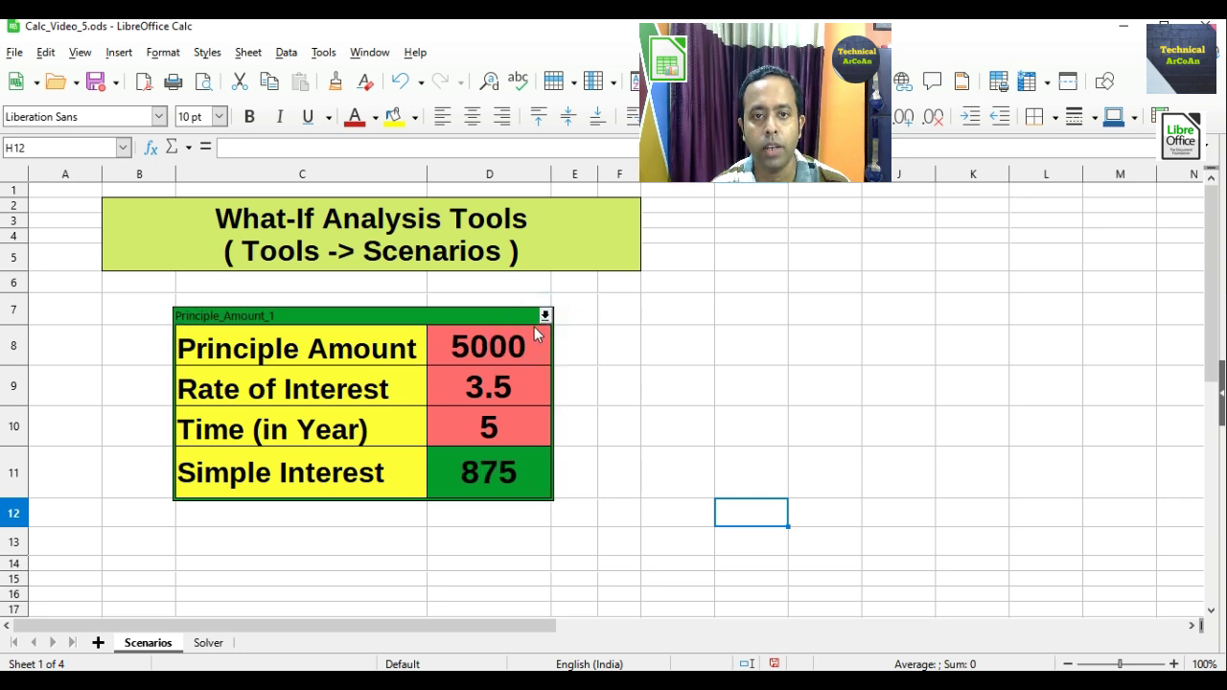
{"action": "left_click", "coordinate": [544, 316]}
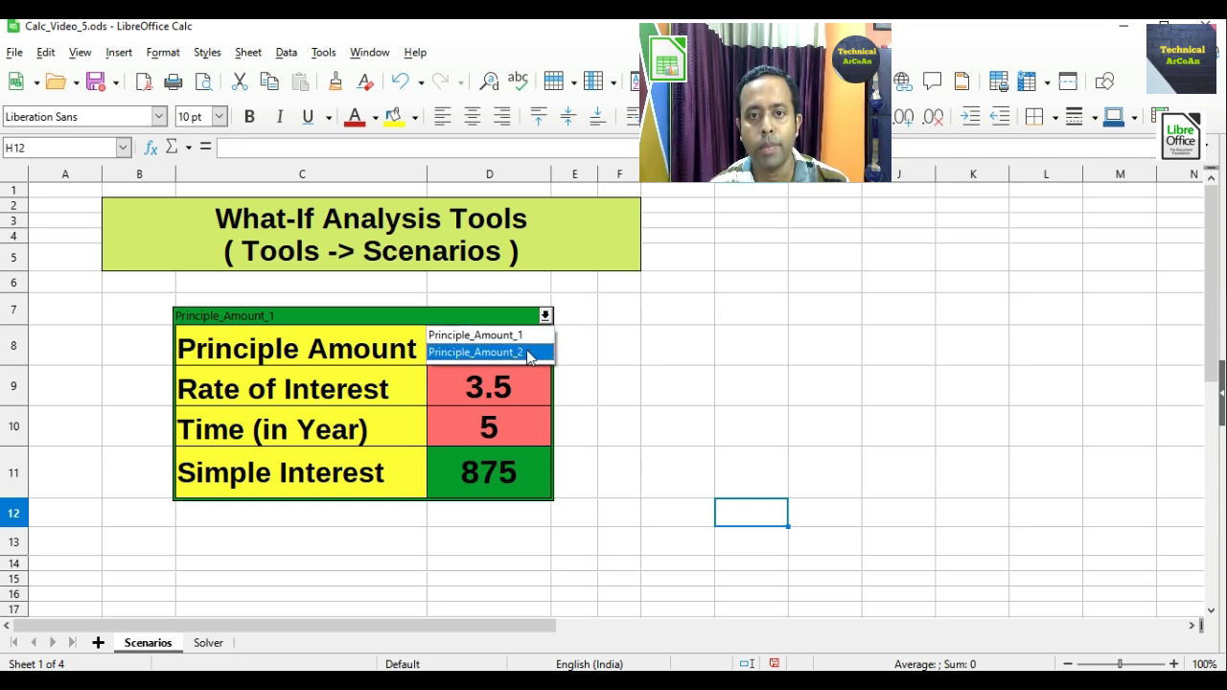
{"action": "left_click", "coordinate": [526, 351]}
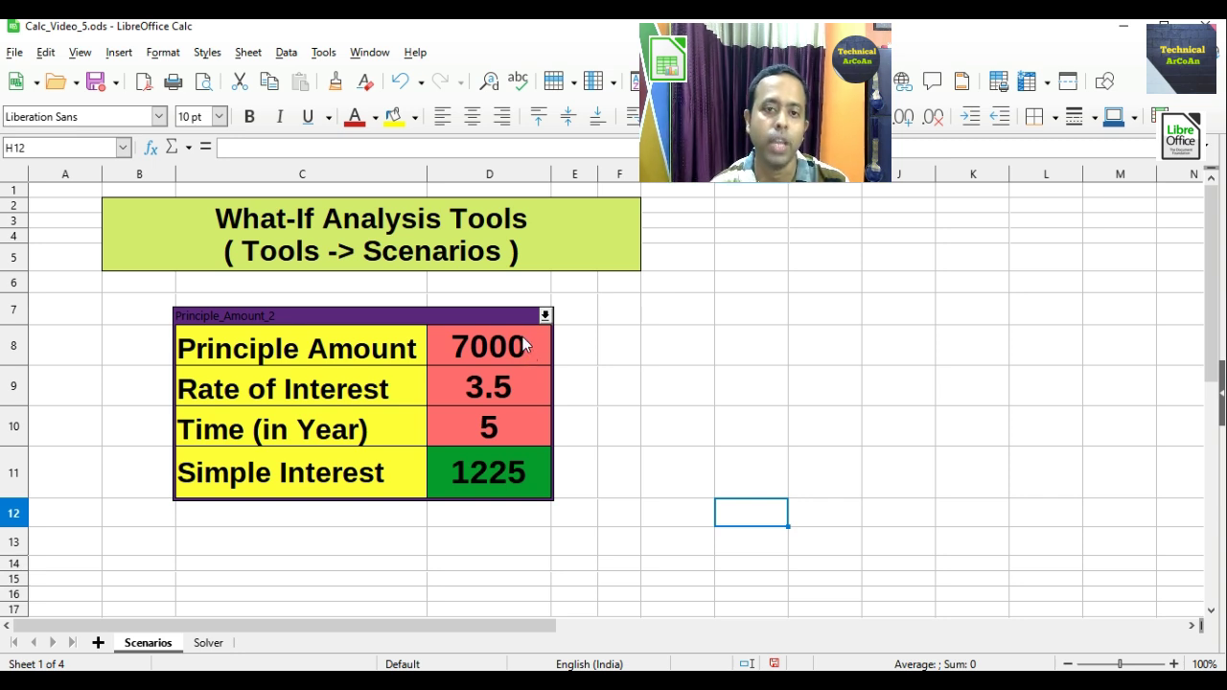
{"action": "left_click", "coordinate": [524, 345]}
{"action": "type", "text": "4500"}
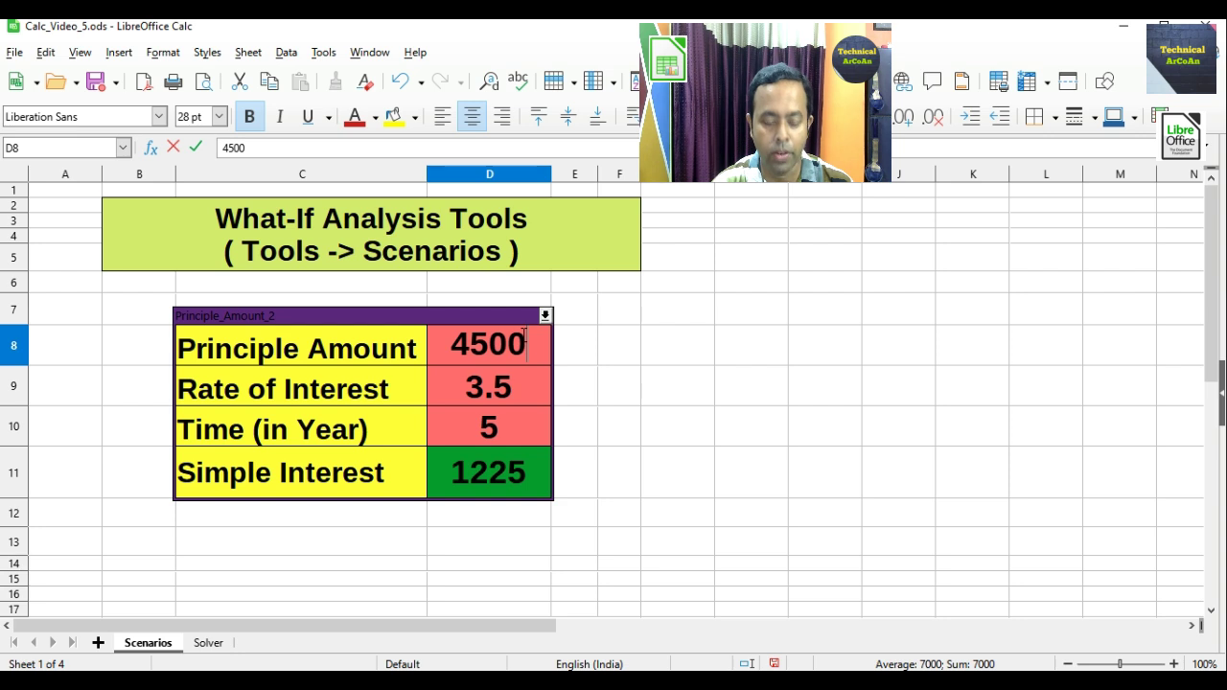
{"action": "key", "text": "Return"}
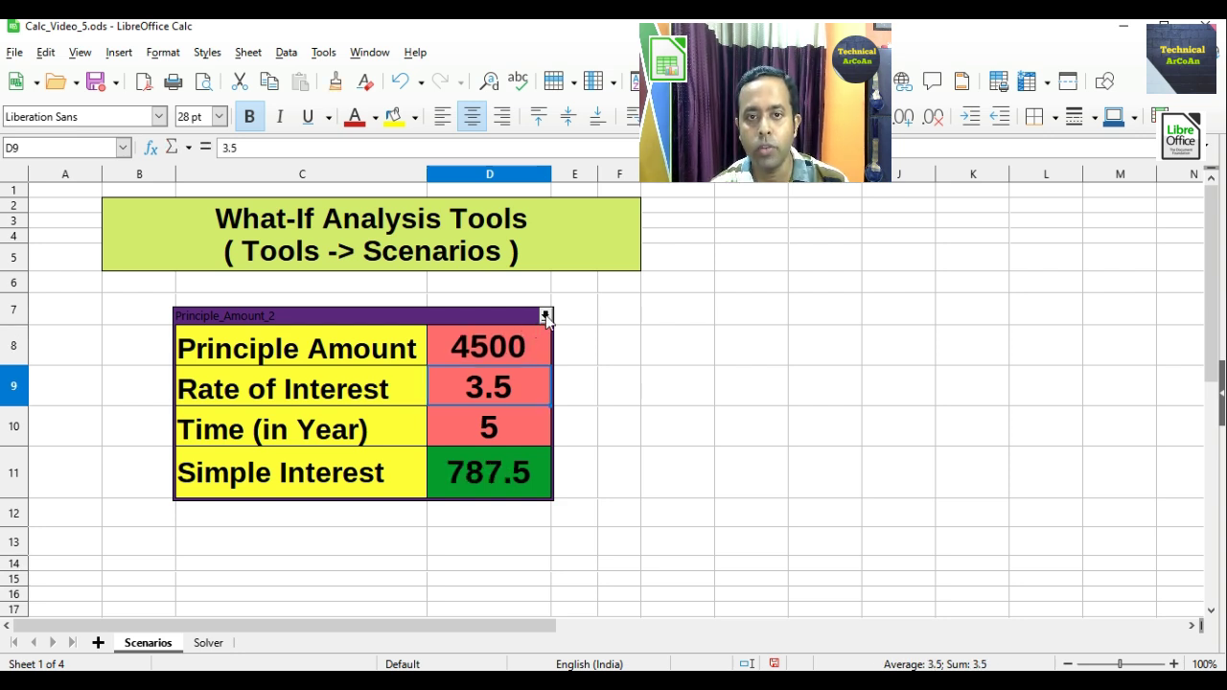
Toggle to Principle_Amount_1 and back to verify, then move to the Solver sheet
{"action": "left_click", "coordinate": [545, 315]}
{"action": "left_click", "coordinate": [533, 336]}
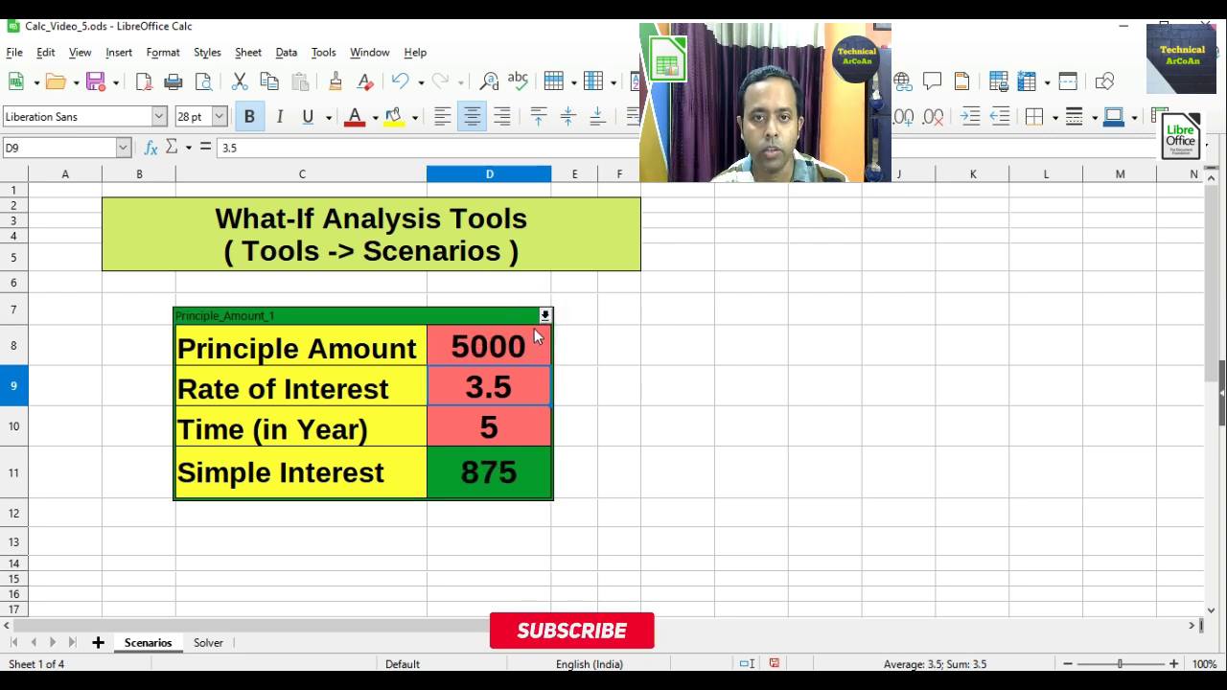
{"action": "left_click", "coordinate": [544, 315]}
{"action": "left_click", "coordinate": [530, 353]}
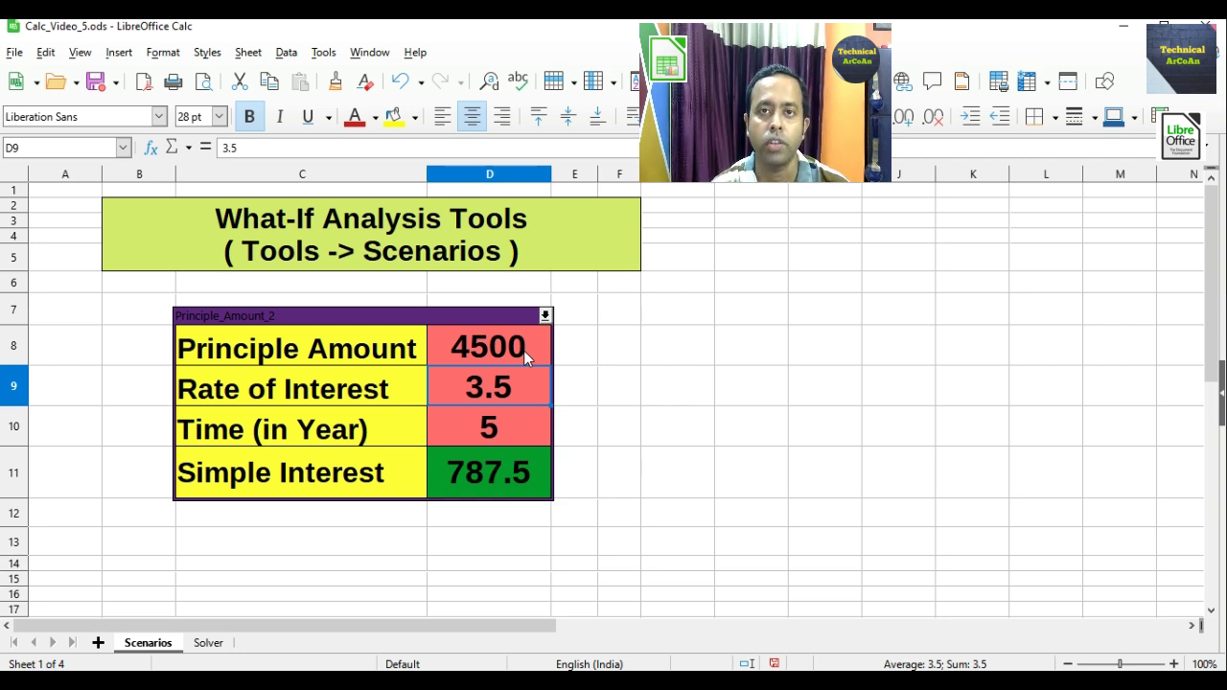
{"action": "key", "text": "ctrl+Page_Down"}
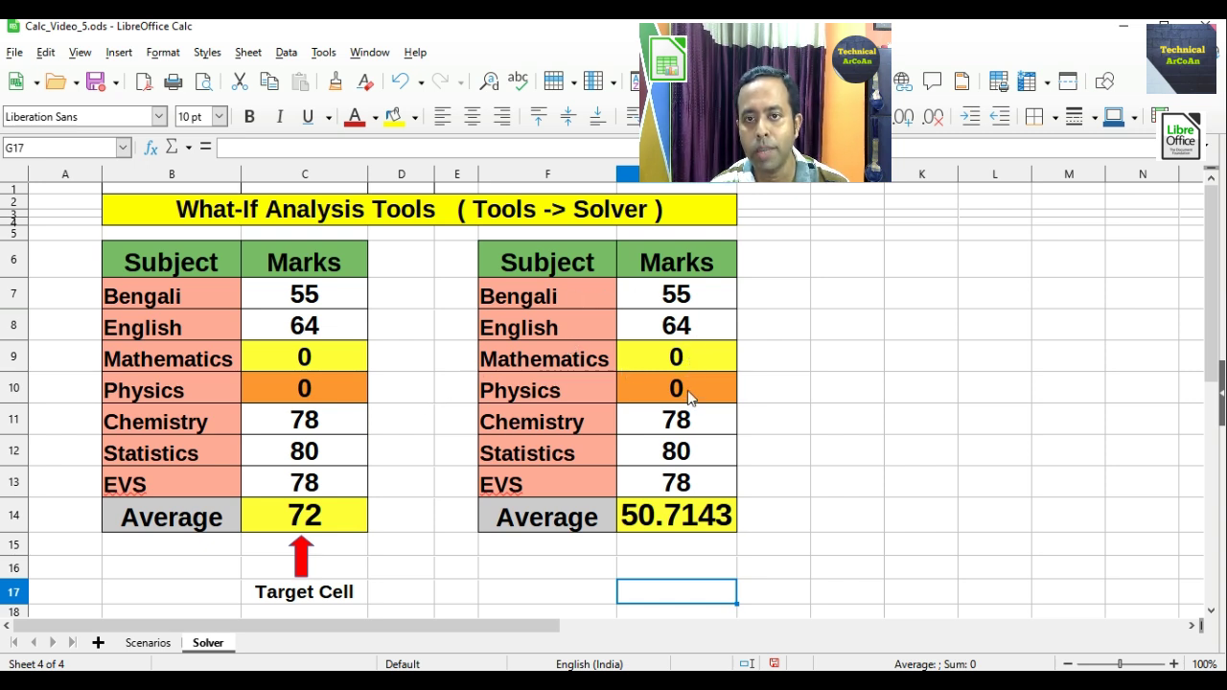
Select the average cell G14 (=AVERAGE(G7:G13)) and open the Tools menu
{"action": "left_click", "coordinate": [680, 527]}
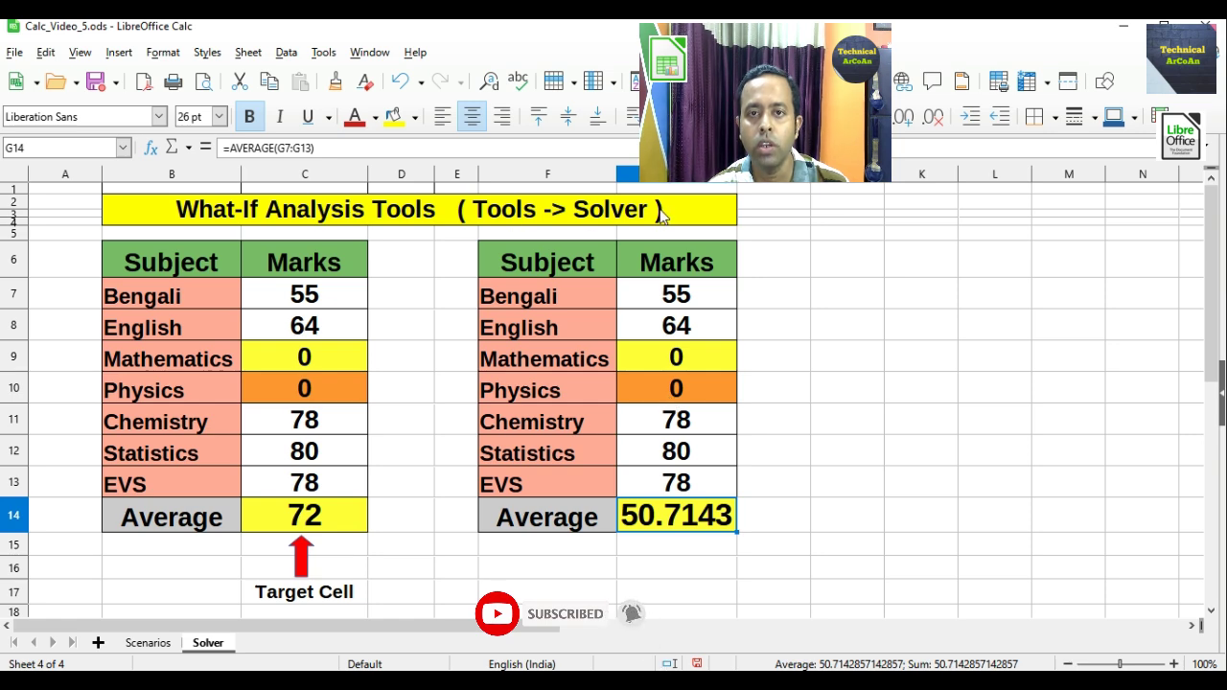
{"action": "left_click", "coordinate": [323, 52]}
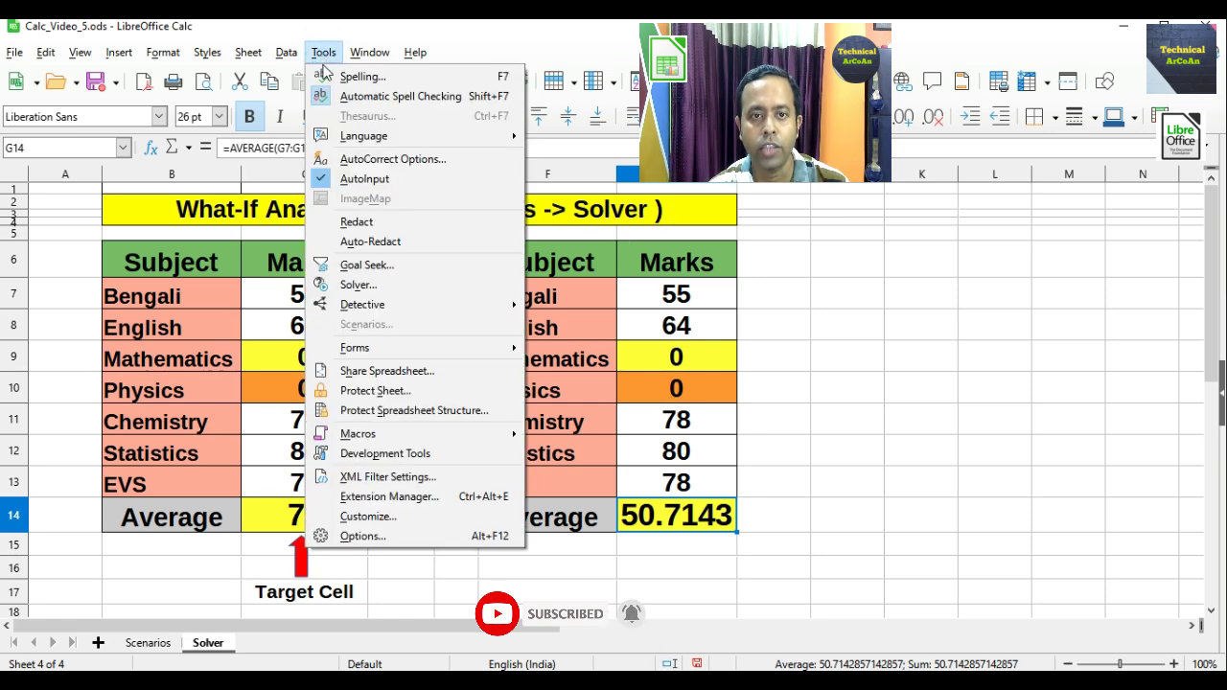
In Solver, target G14 to a value of 72 by changing cells $G$9:$G$10
{"action": "left_click", "coordinate": [357, 285]}
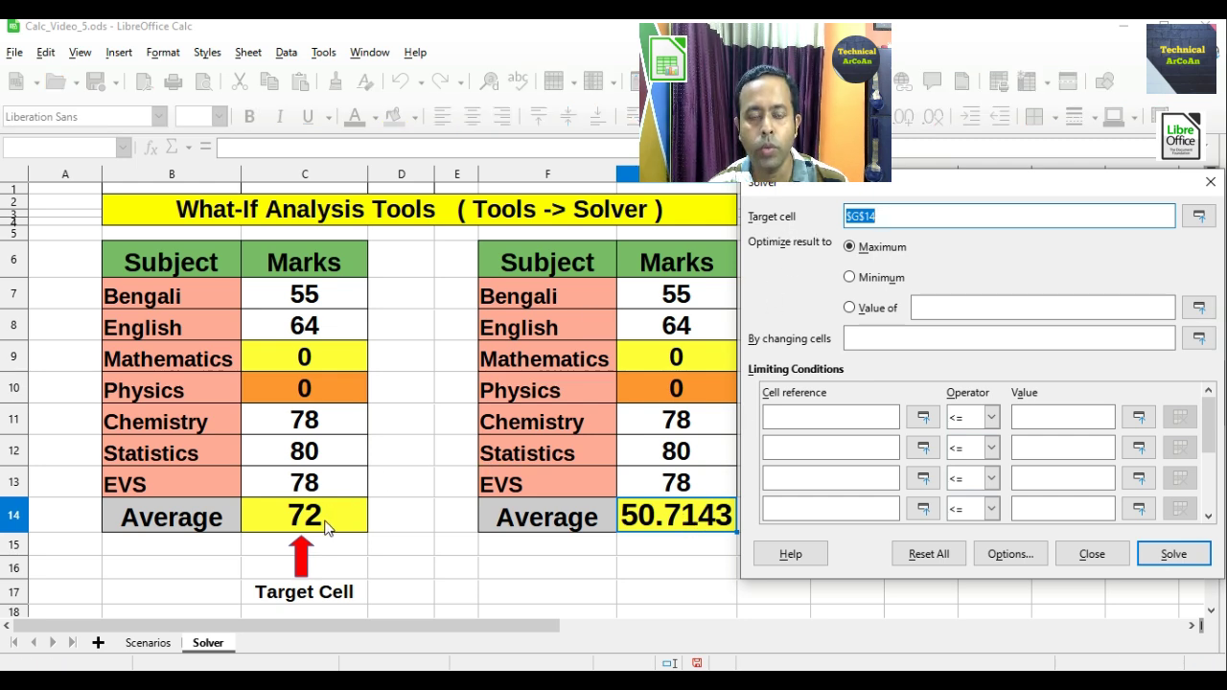
{"action": "left_click", "coordinate": [850, 308]}
{"action": "left_click", "coordinate": [926, 307]}
{"action": "type", "text": "72"}
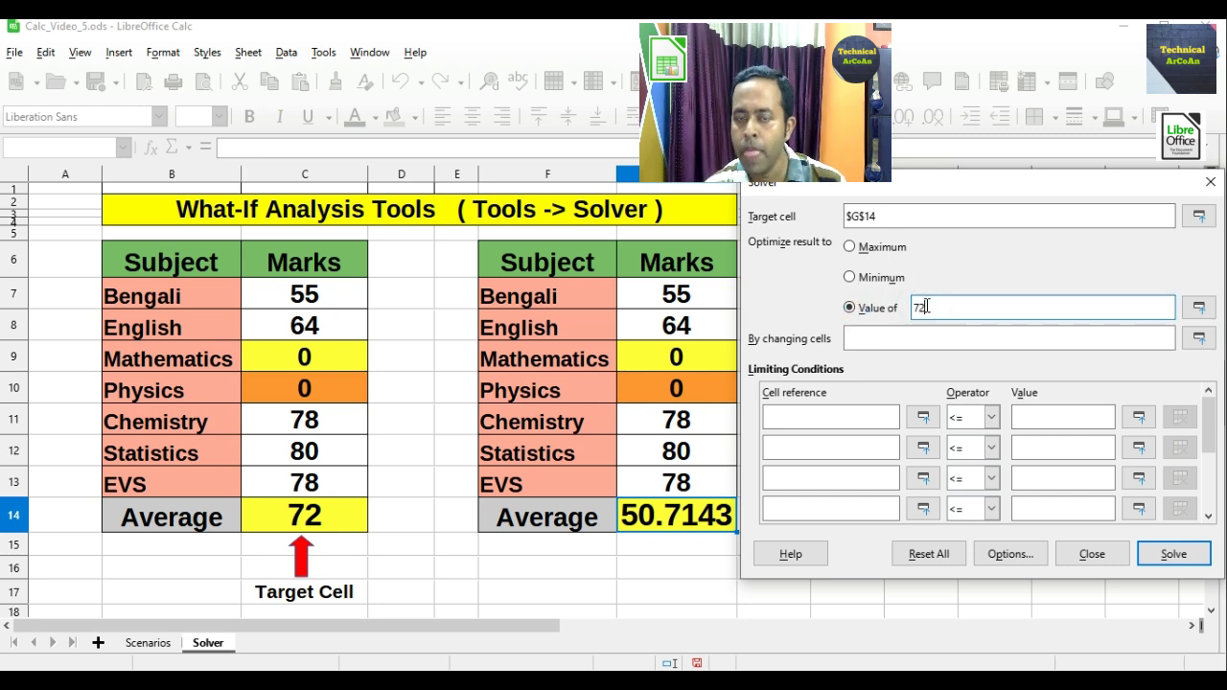
{"action": "left_click", "coordinate": [901, 341]}
{"action": "left_click_drag", "start_coordinate": [671, 360], "coordinate": [690, 398]}
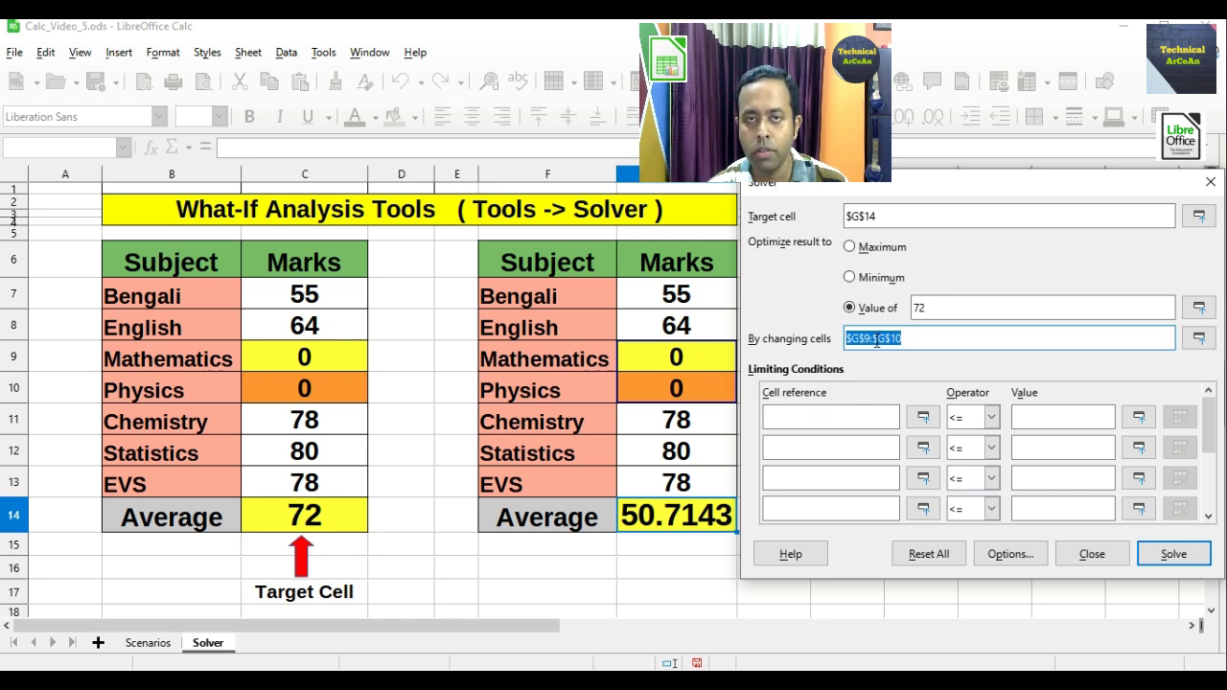
Add the condition $G$10 <= 90 and set the second condition's cell to $G$10
{"action": "left_click", "coordinate": [835, 417]}
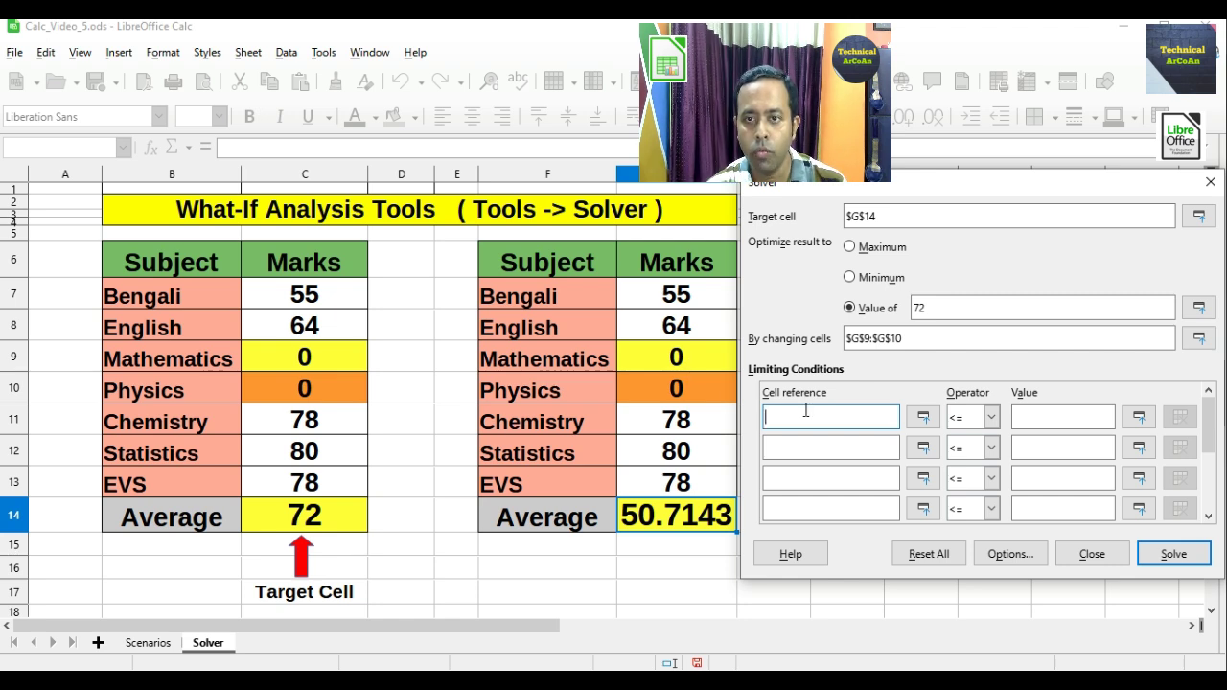
{"action": "left_click", "coordinate": [705, 347]}
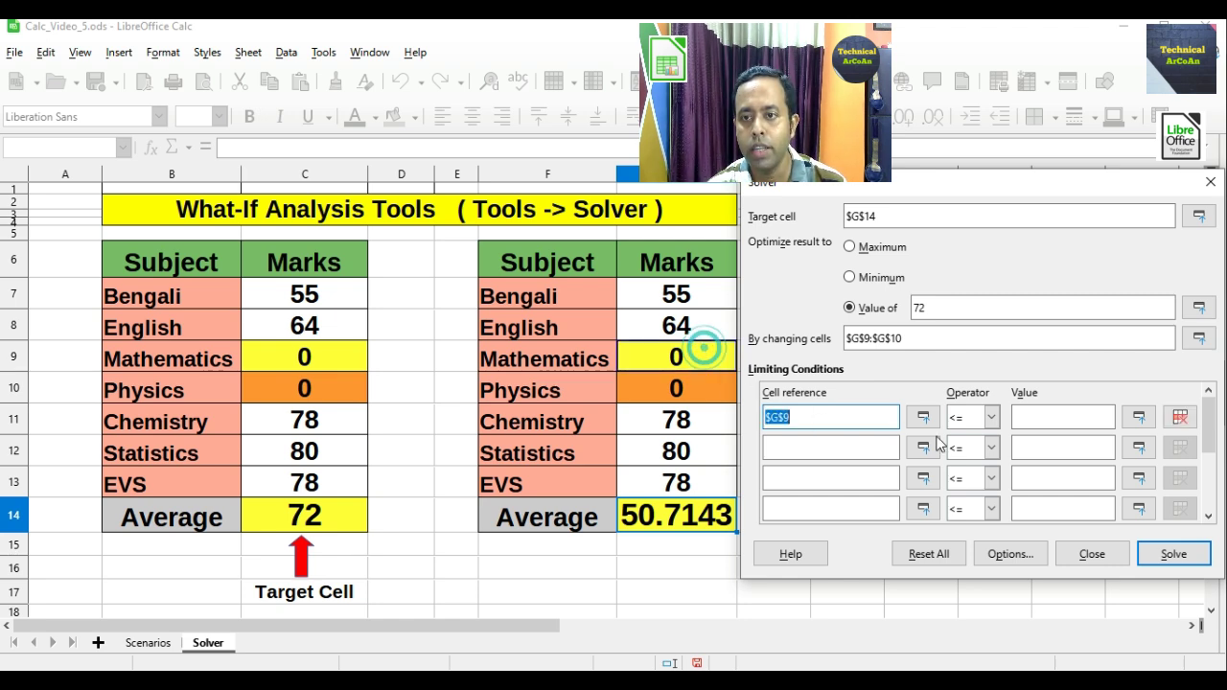
{"action": "left_click", "coordinate": [1034, 419]}
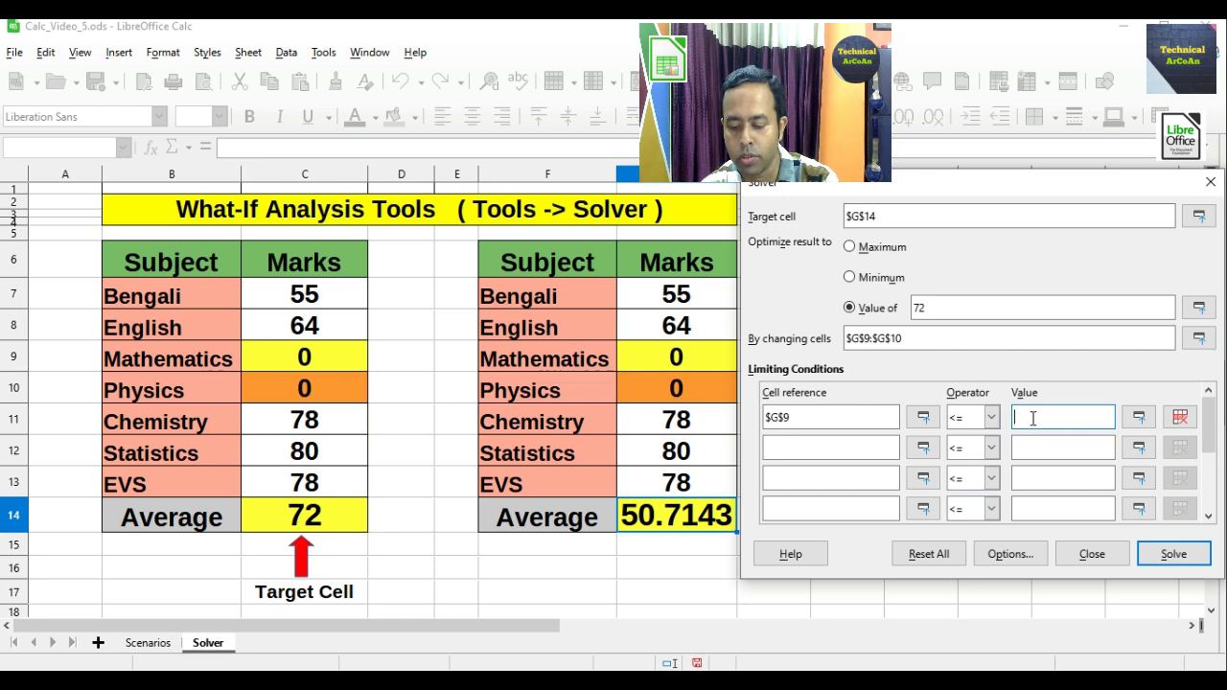
{"action": "type", "text": "90"}
{"action": "left_click", "coordinate": [868, 447]}
{"action": "left_click", "coordinate": [697, 388]}
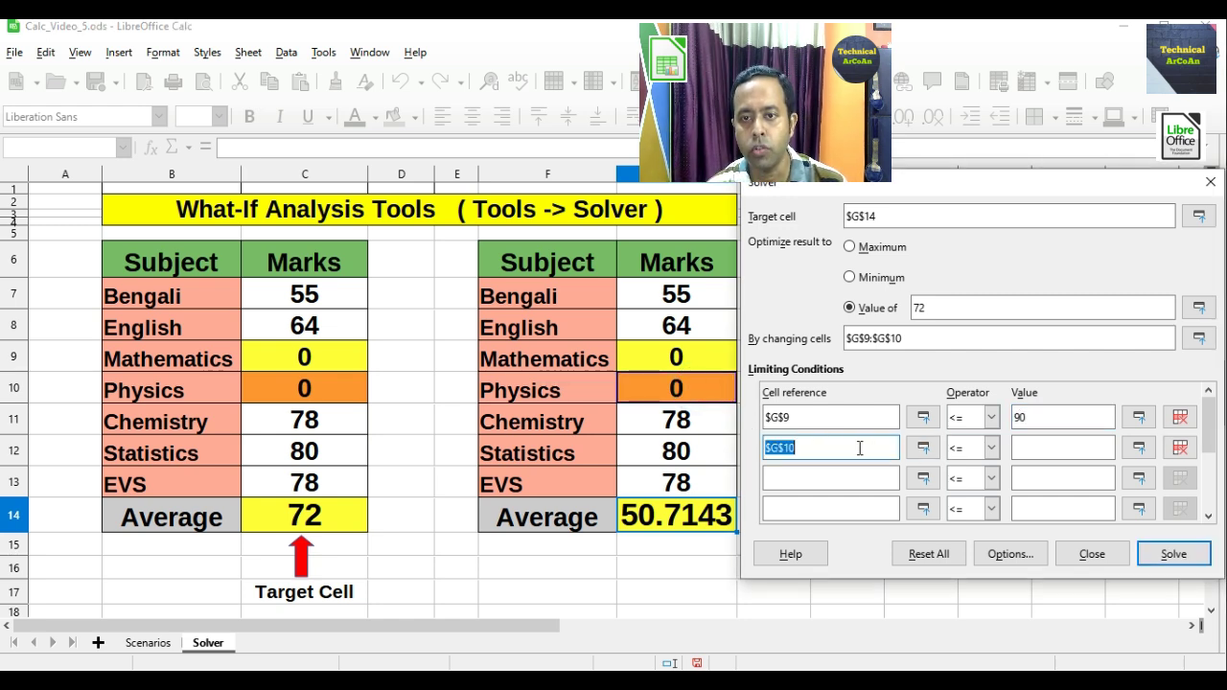
{"action": "left_click", "coordinate": [826, 417]}
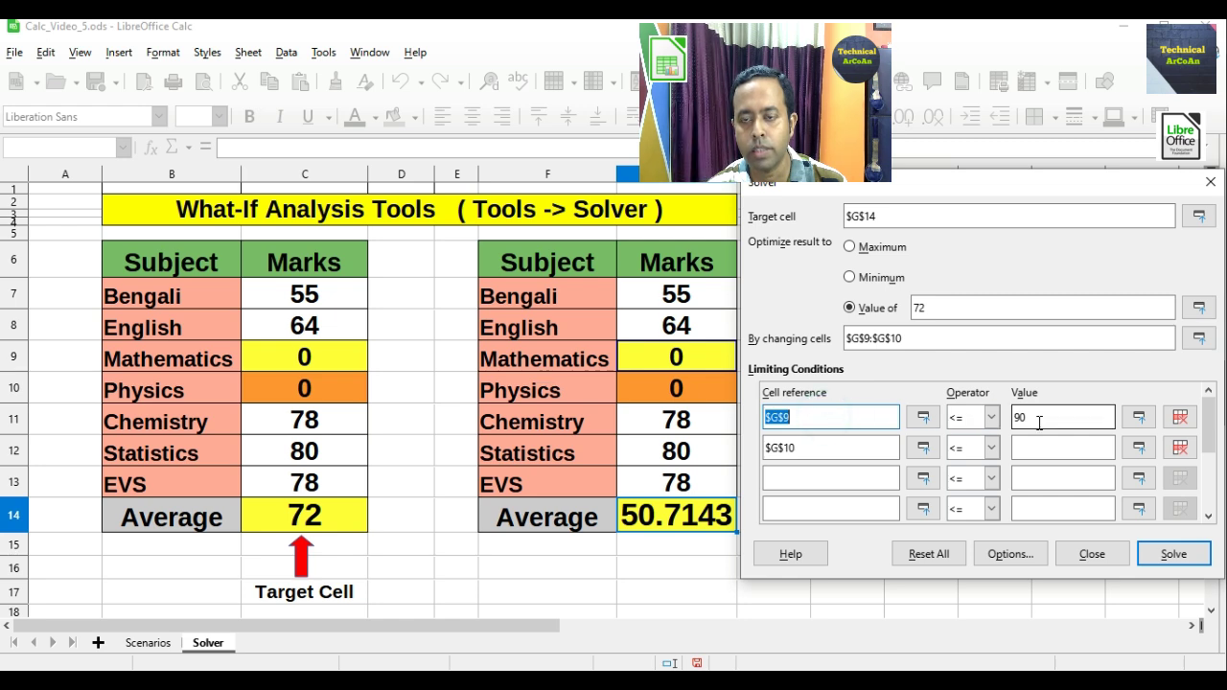
{"action": "left_click", "coordinate": [704, 400]}
Make the second Solver condition $G$10 = 60
{"action": "left_click", "coordinate": [833, 447]}
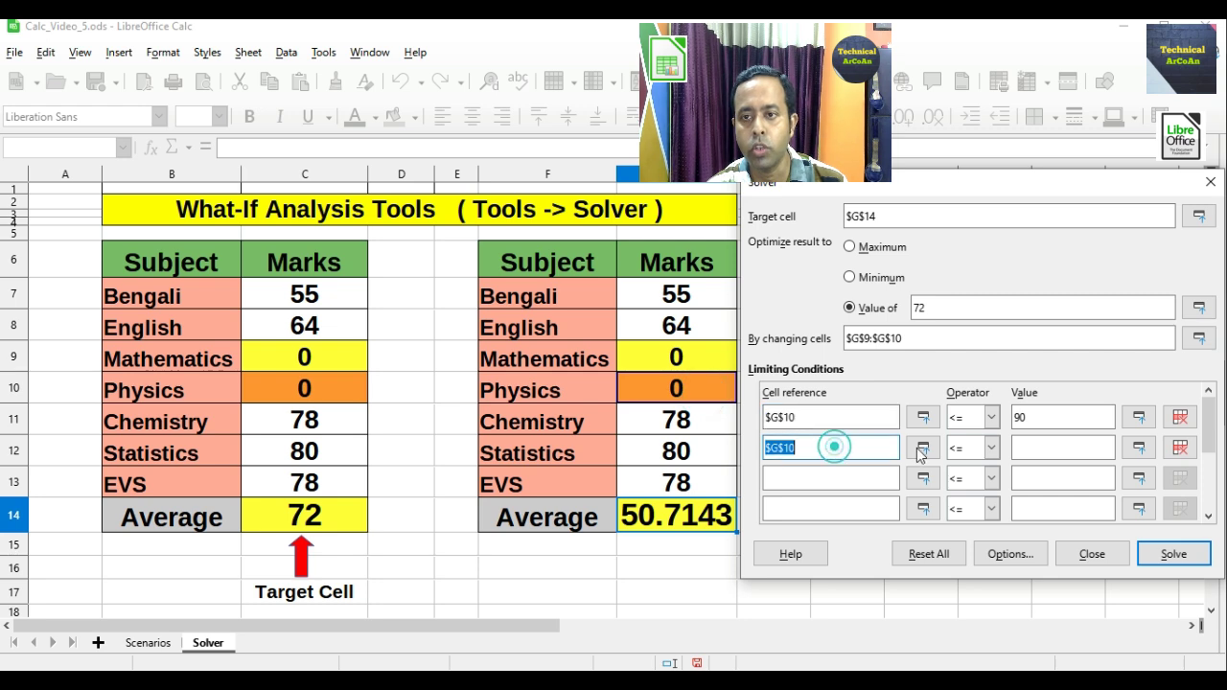
{"action": "left_click", "coordinate": [992, 448]}
{"action": "left_click", "coordinate": [972, 476]}
{"action": "left_click", "coordinate": [1052, 452]}
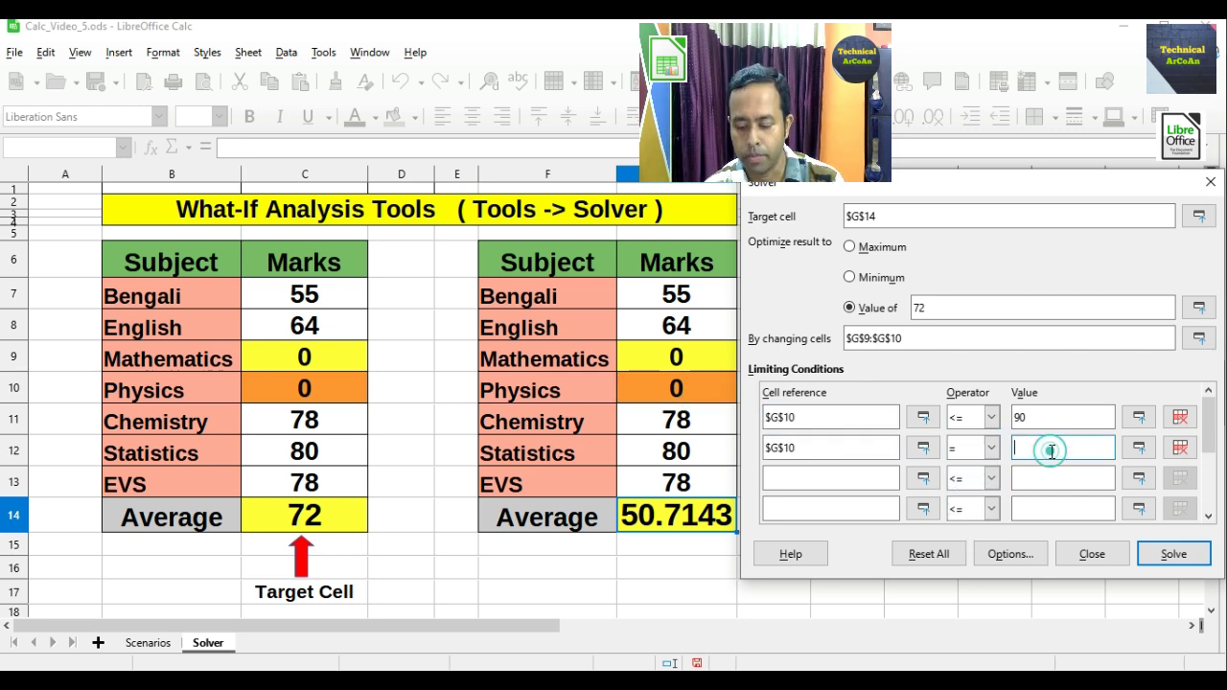
{"action": "type", "text": "60"}
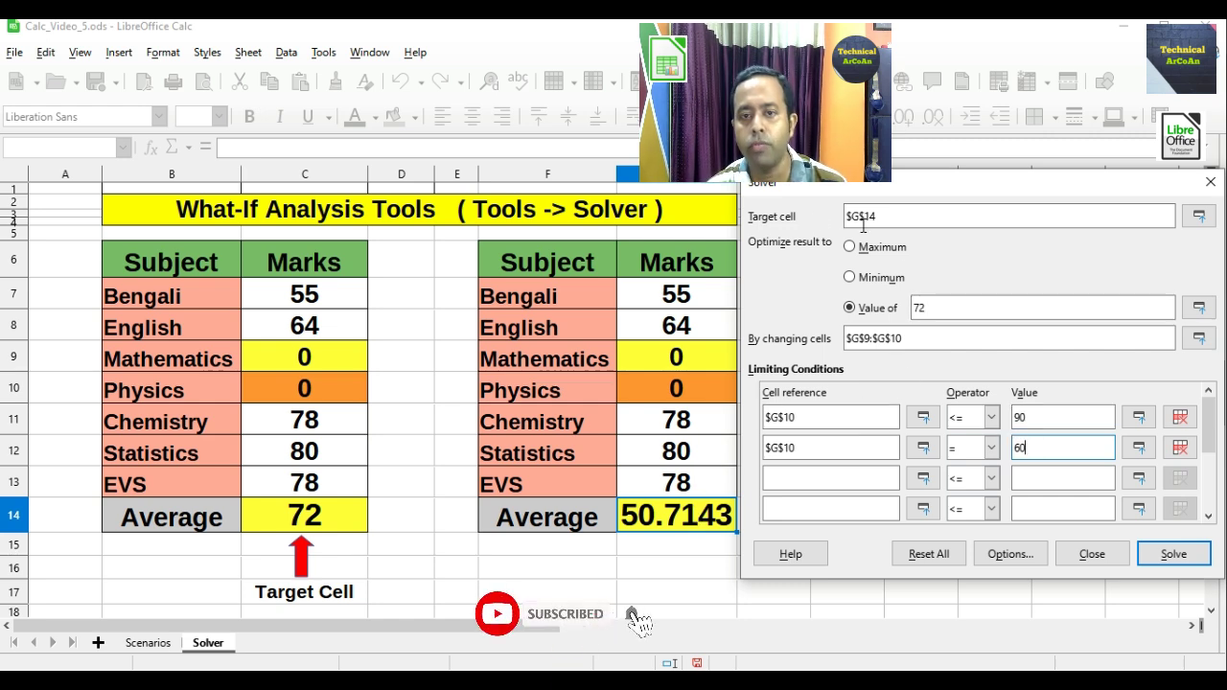
Run Solver and keep its result, then verify Mathematics 89, Physics 60 and average 72 in G9, G10, G14
{"action": "left_click", "coordinate": [1162, 560]}
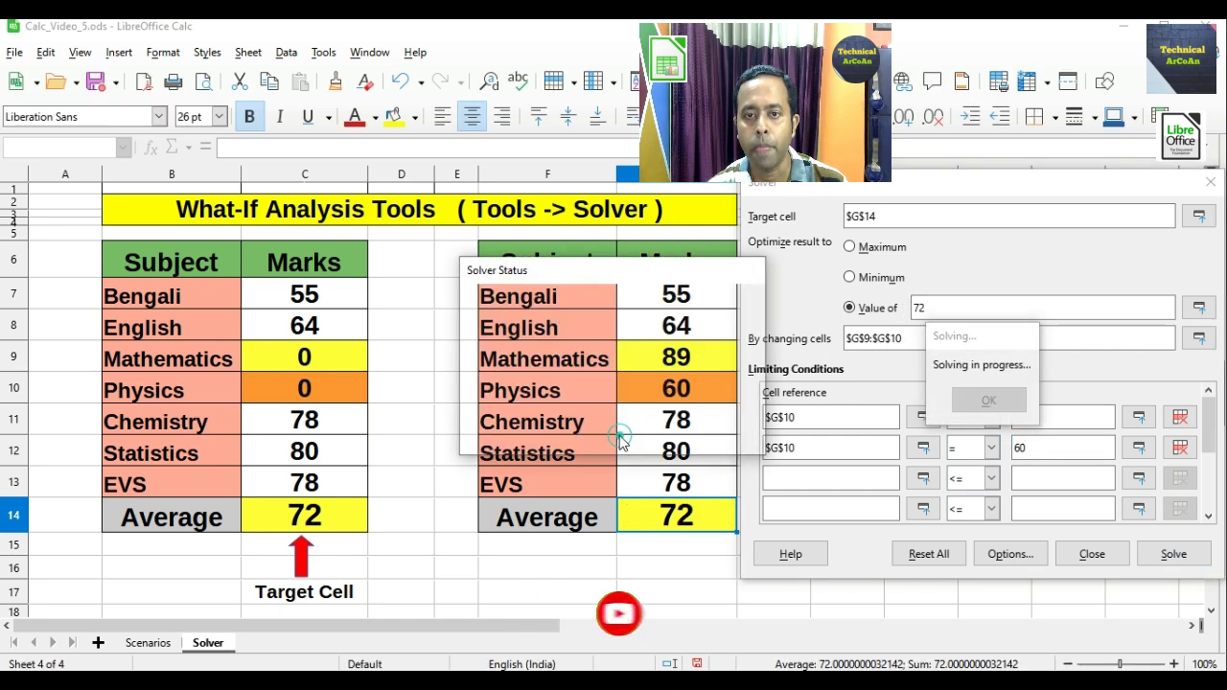
{"action": "left_click", "coordinate": [929, 444]}
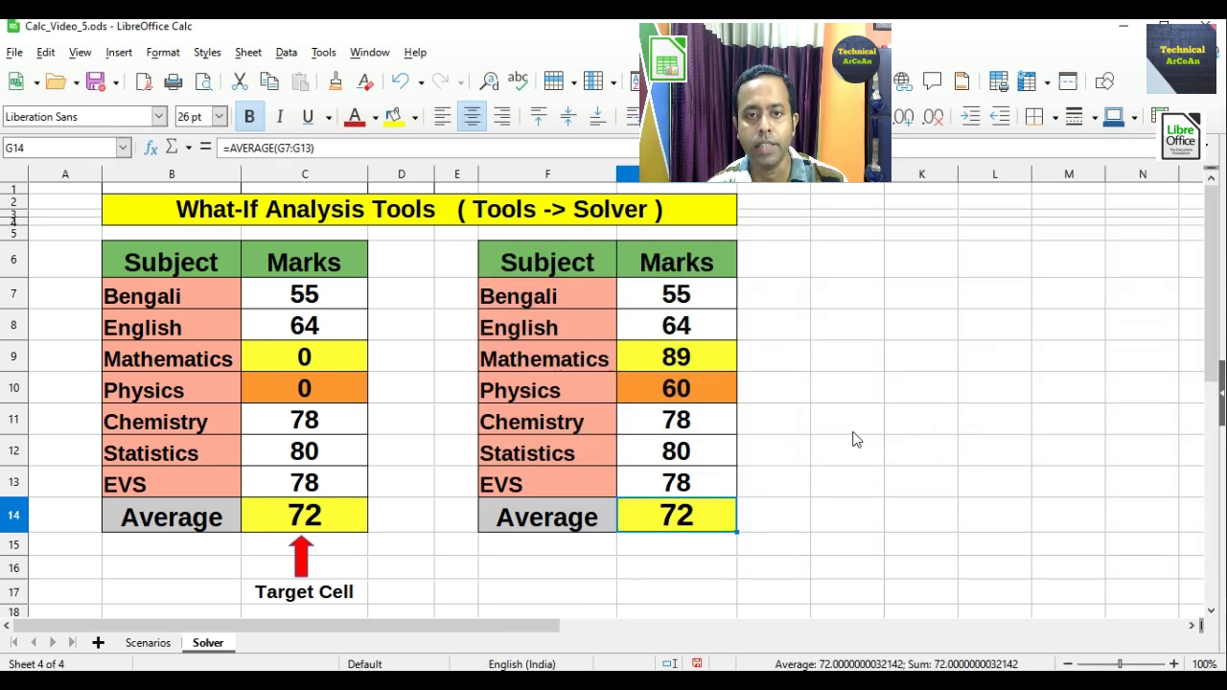
{"action": "left_click", "coordinate": [703, 358]}
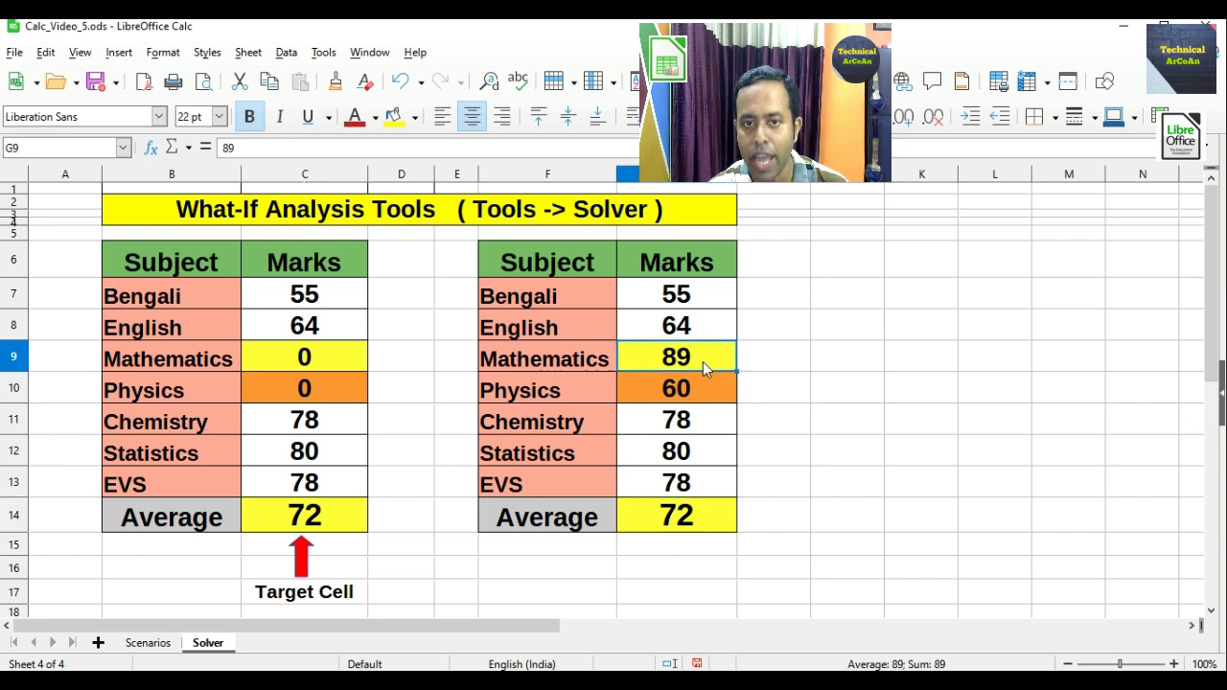
{"action": "left_click", "coordinate": [699, 388]}
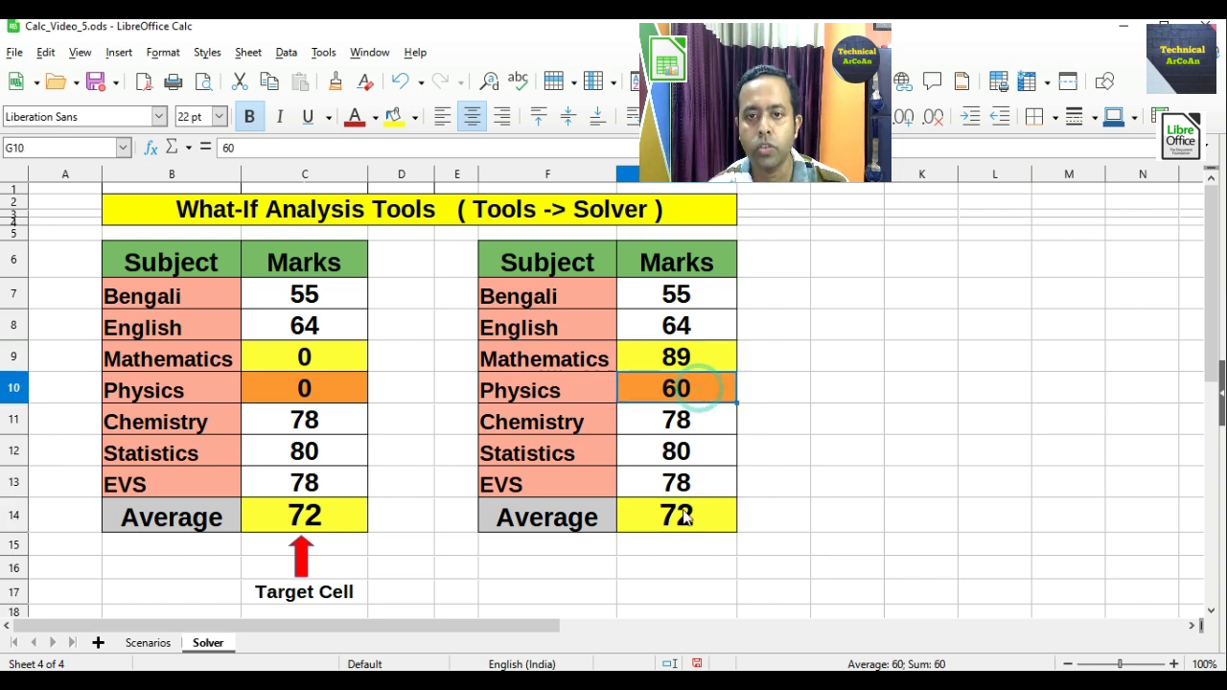
{"action": "left_click", "coordinate": [684, 515]}
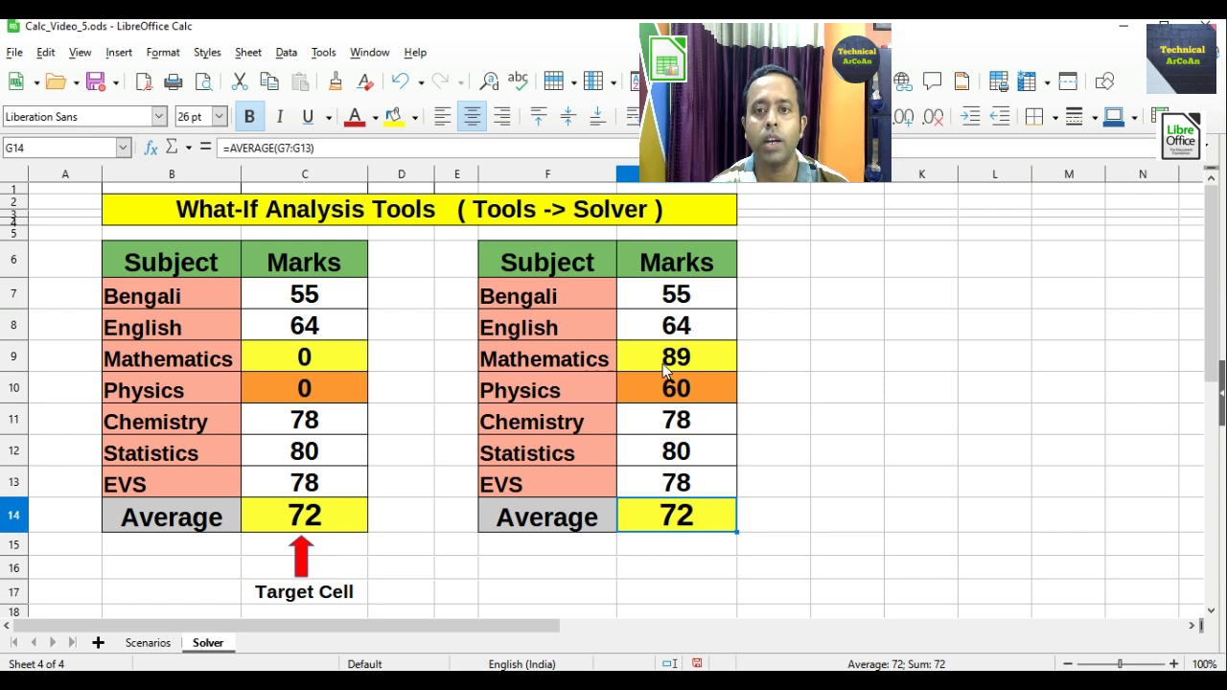
Undo Solver's result to reset the marks to 0 and reopen the Solver dialog from Tools
{"action": "key", "text": "ctrl+z"}
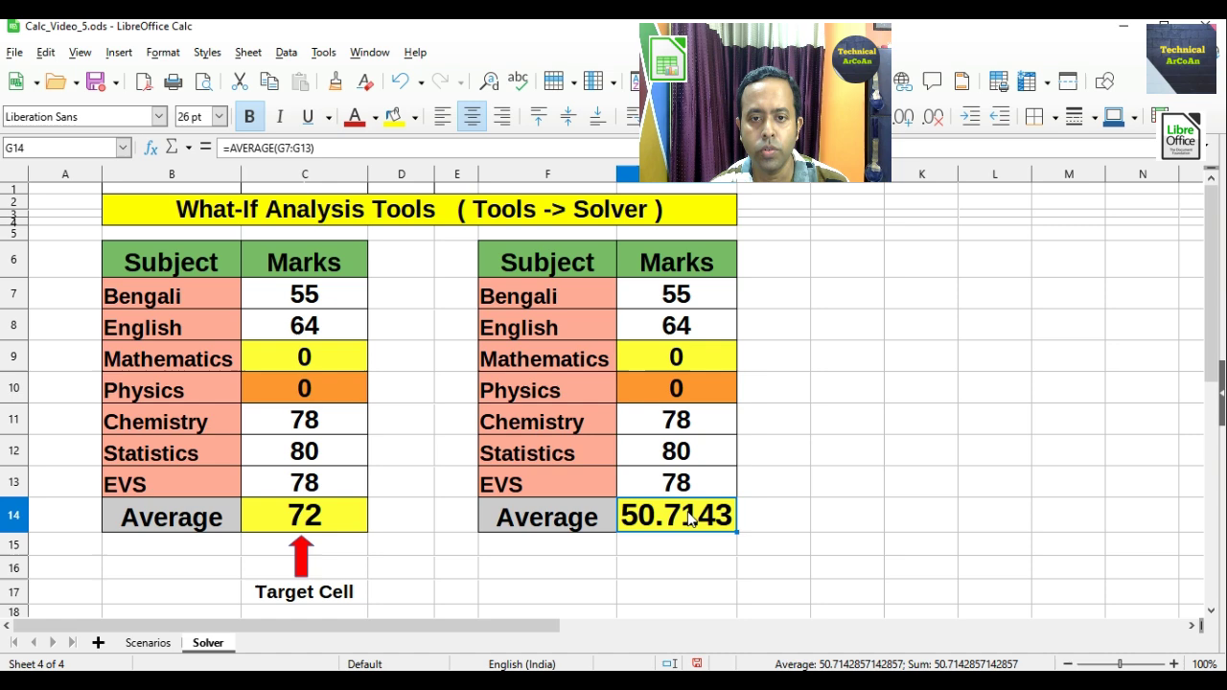
{"action": "left_click", "coordinate": [324, 53]}
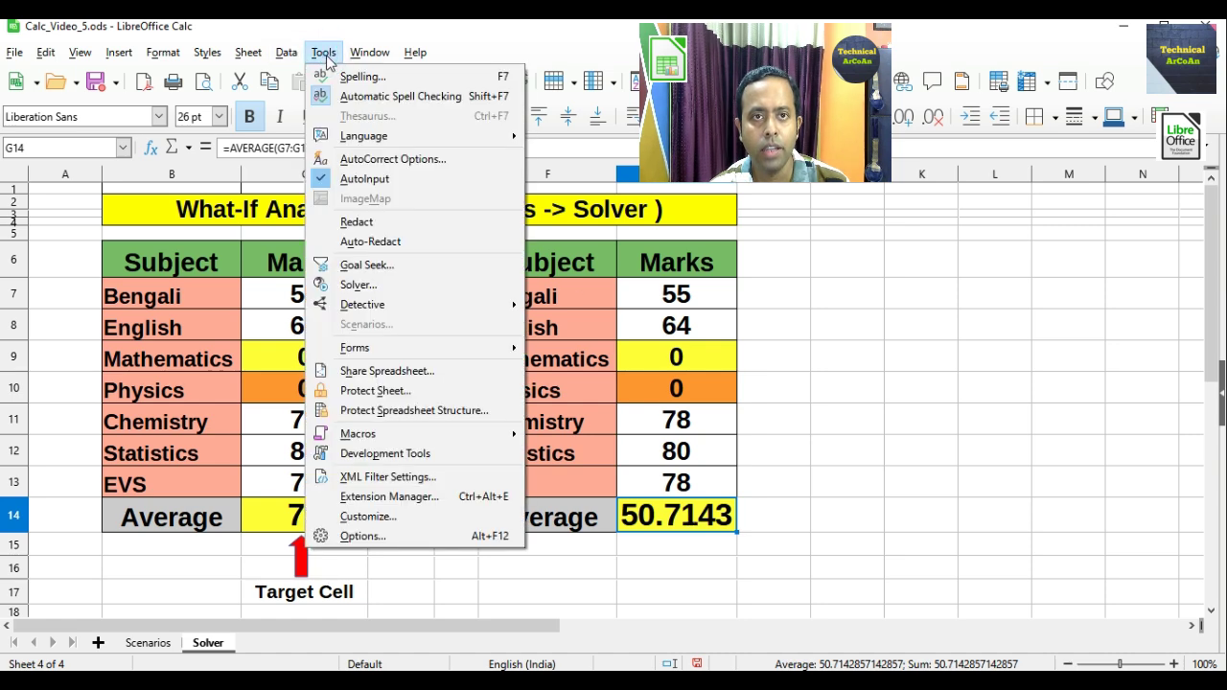
{"action": "left_click", "coordinate": [352, 285]}
Set Solver's target $G$14 to 75 and the first $G$10 limit to at most 95
{"action": "double_click", "coordinate": [944, 308]}
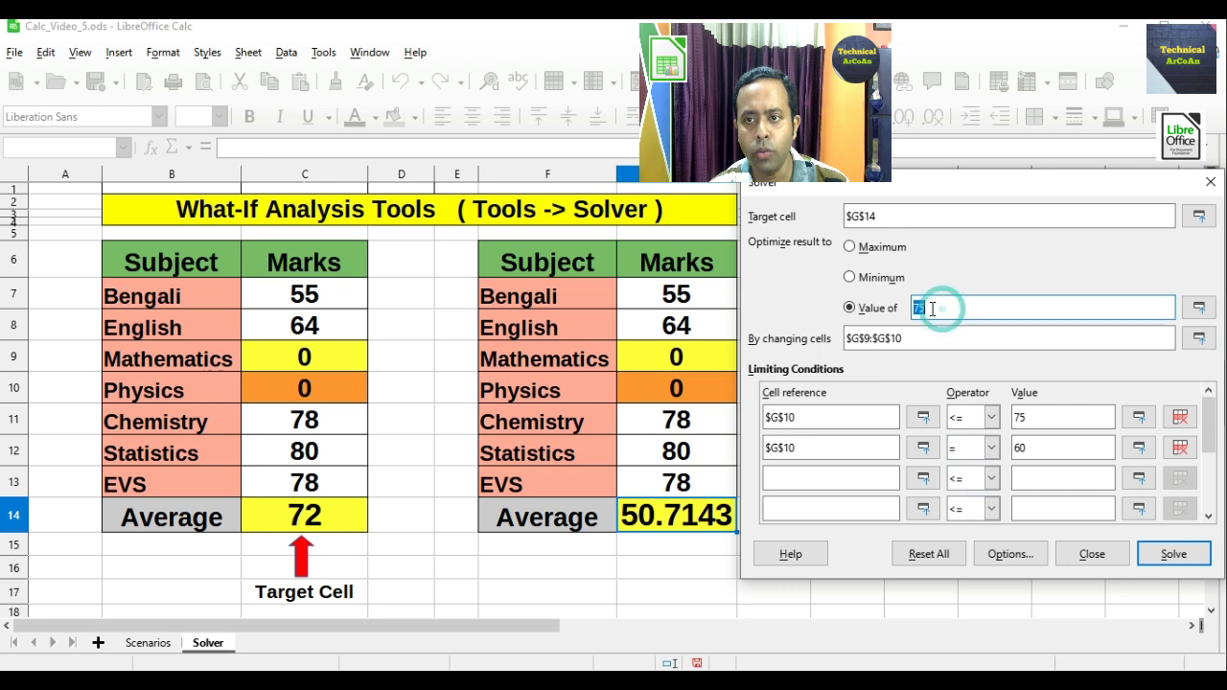
{"action": "double_click", "coordinate": [1040, 412]}
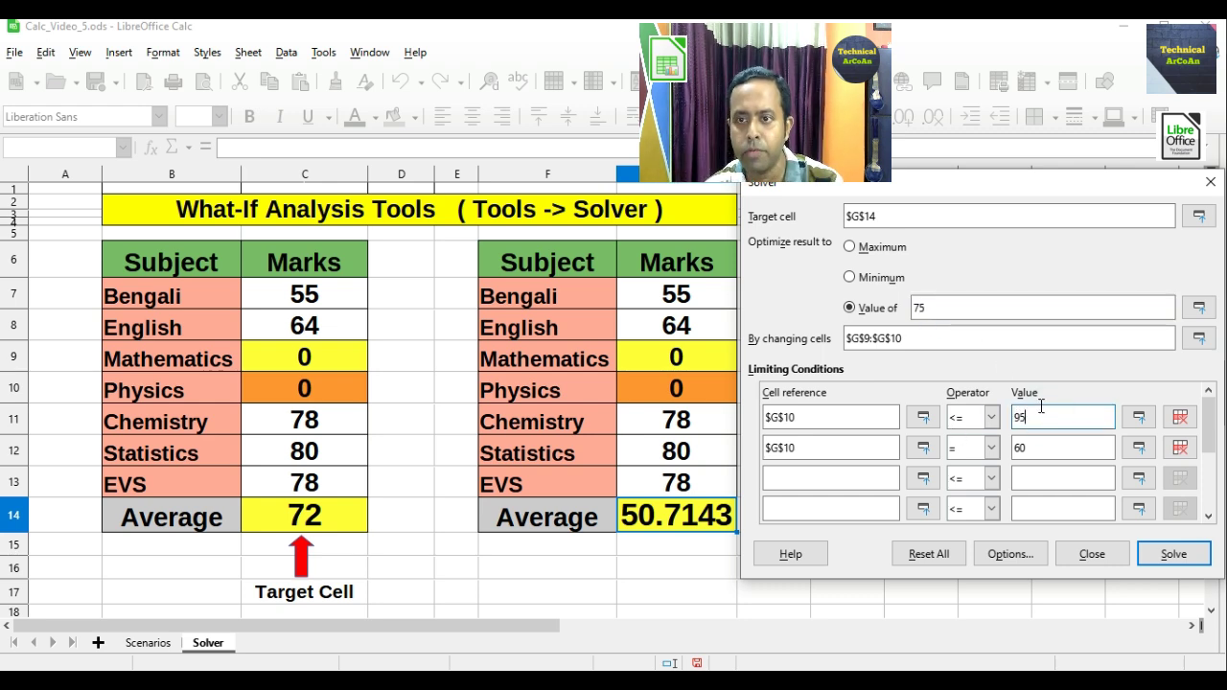
{"action": "double_click", "coordinate": [1034, 448]}
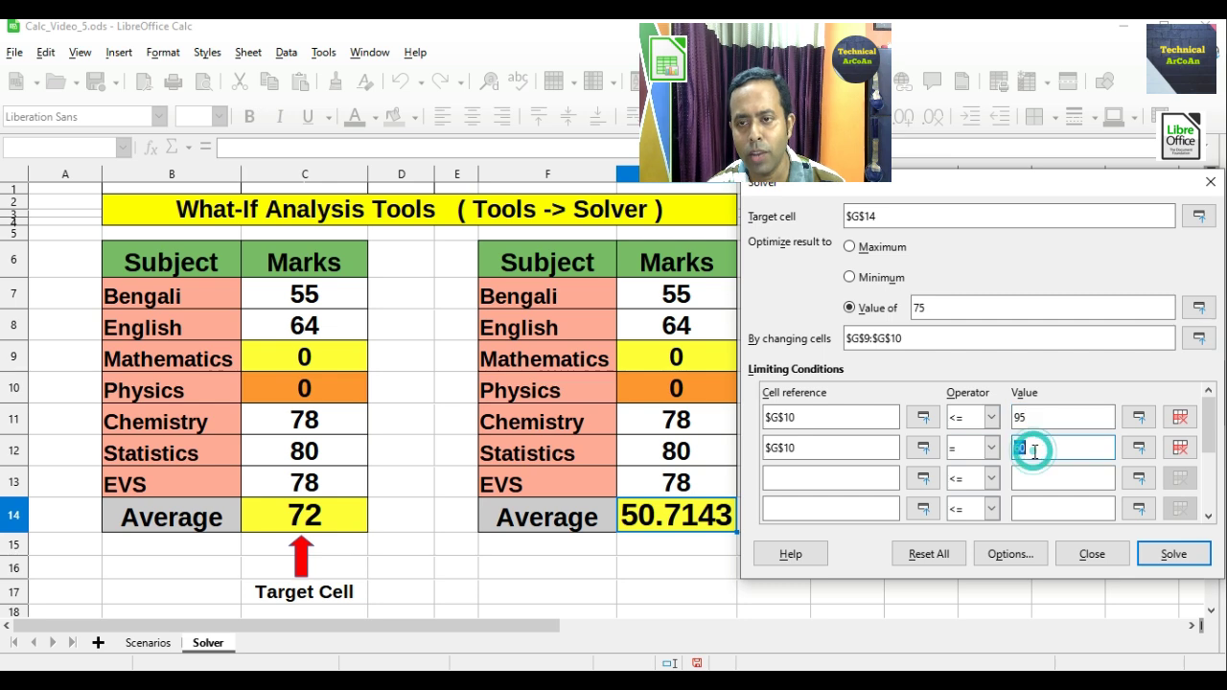
{"action": "double_click", "coordinate": [816, 422]}
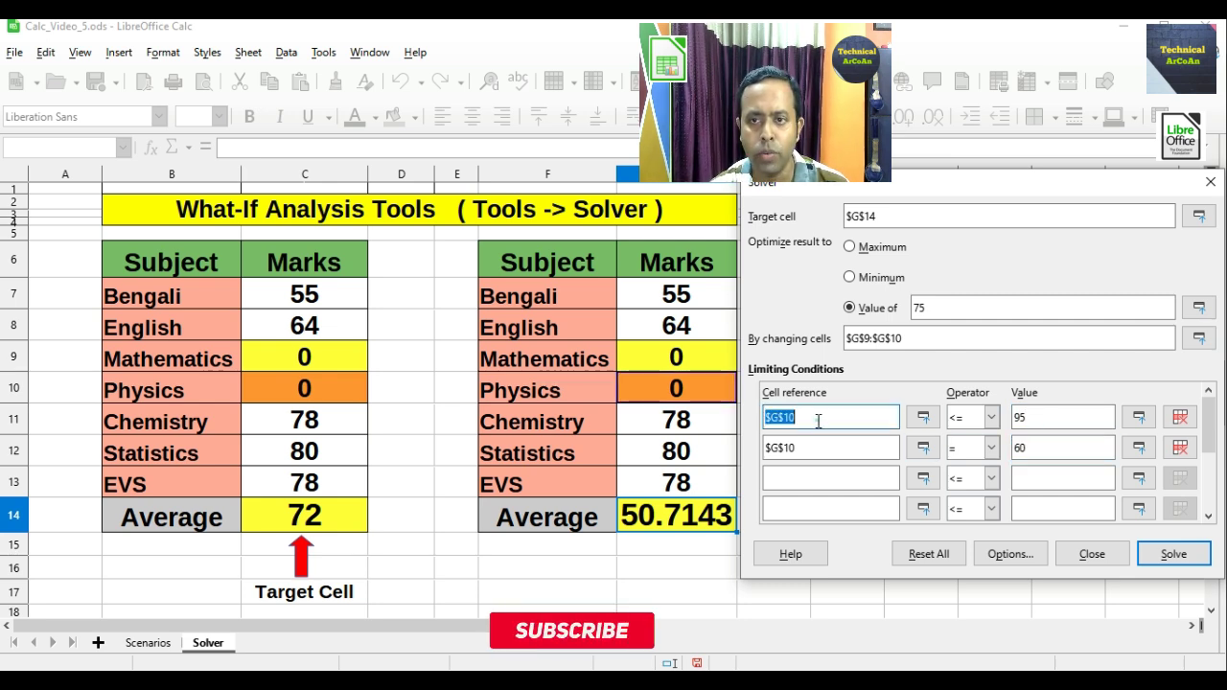
{"action": "double_click", "coordinate": [1043, 419]}
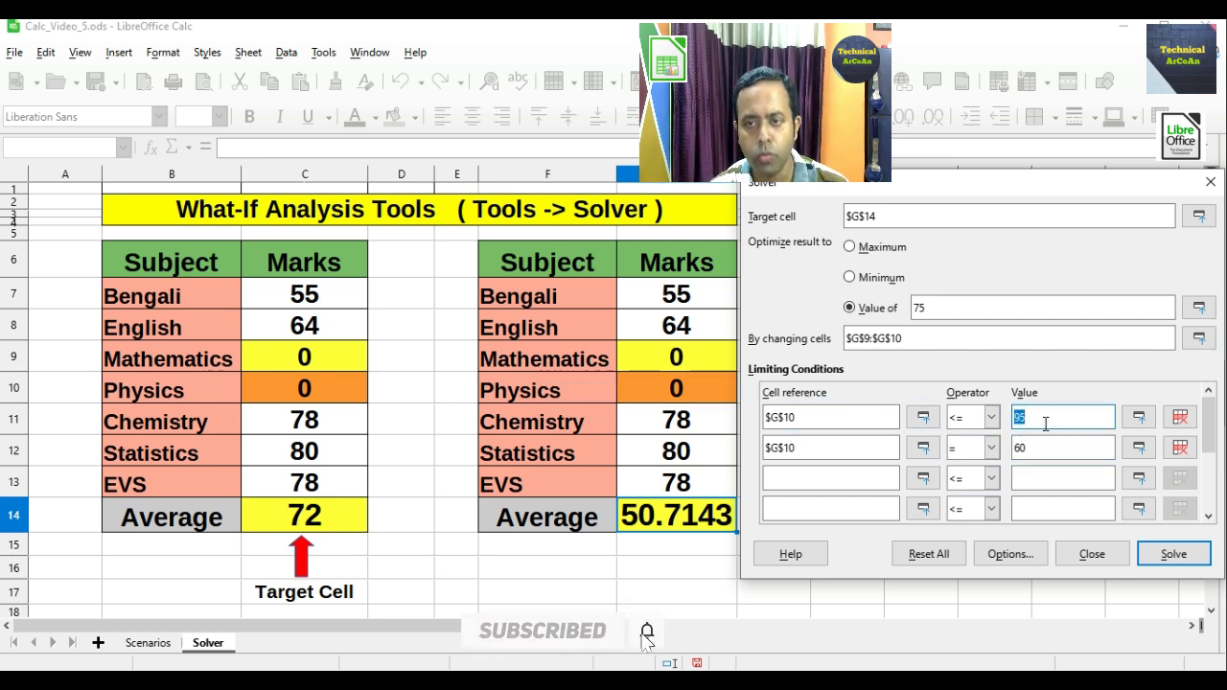
{"action": "double_click", "coordinate": [865, 449]}
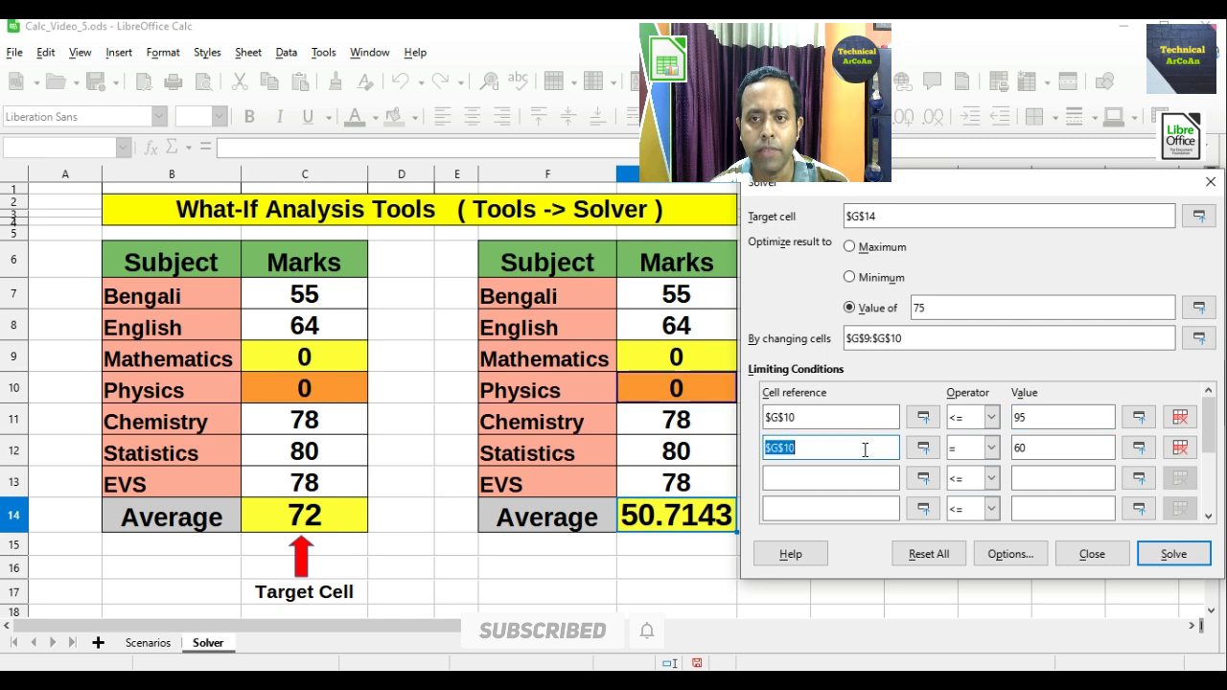
{"action": "double_click", "coordinate": [1039, 445]}
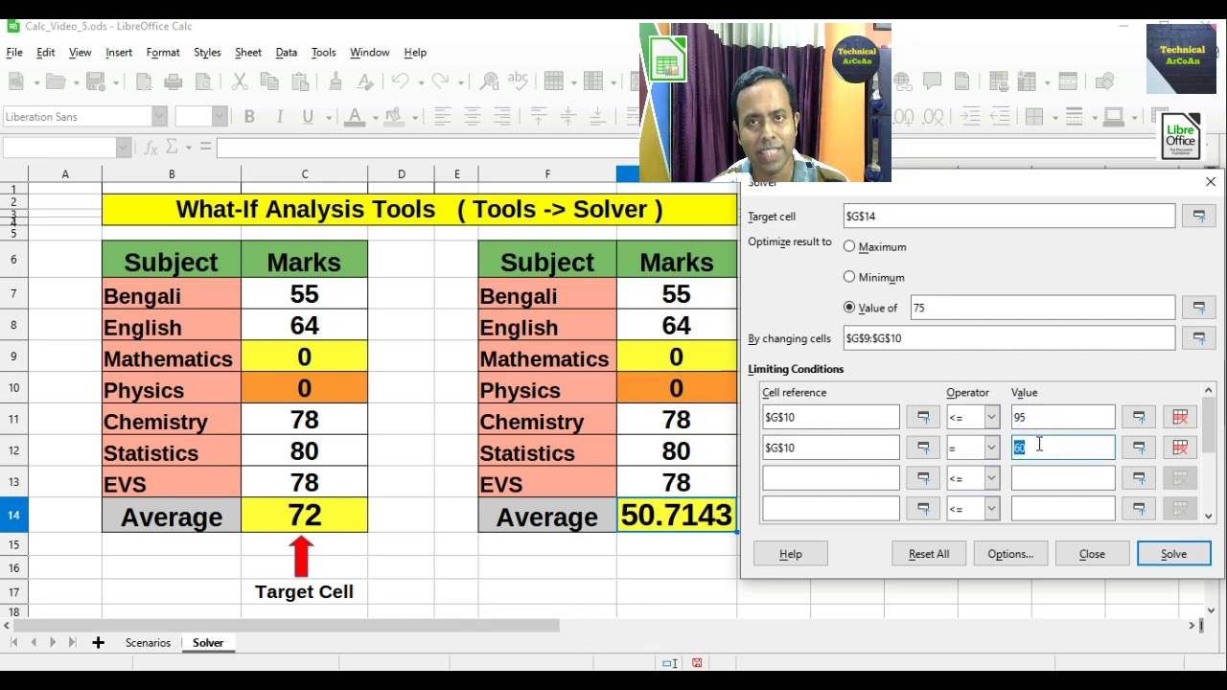
Solve with Physics fixed at 60, then discard the result and restore previous marks
{"action": "left_click", "coordinate": [1172, 555]}
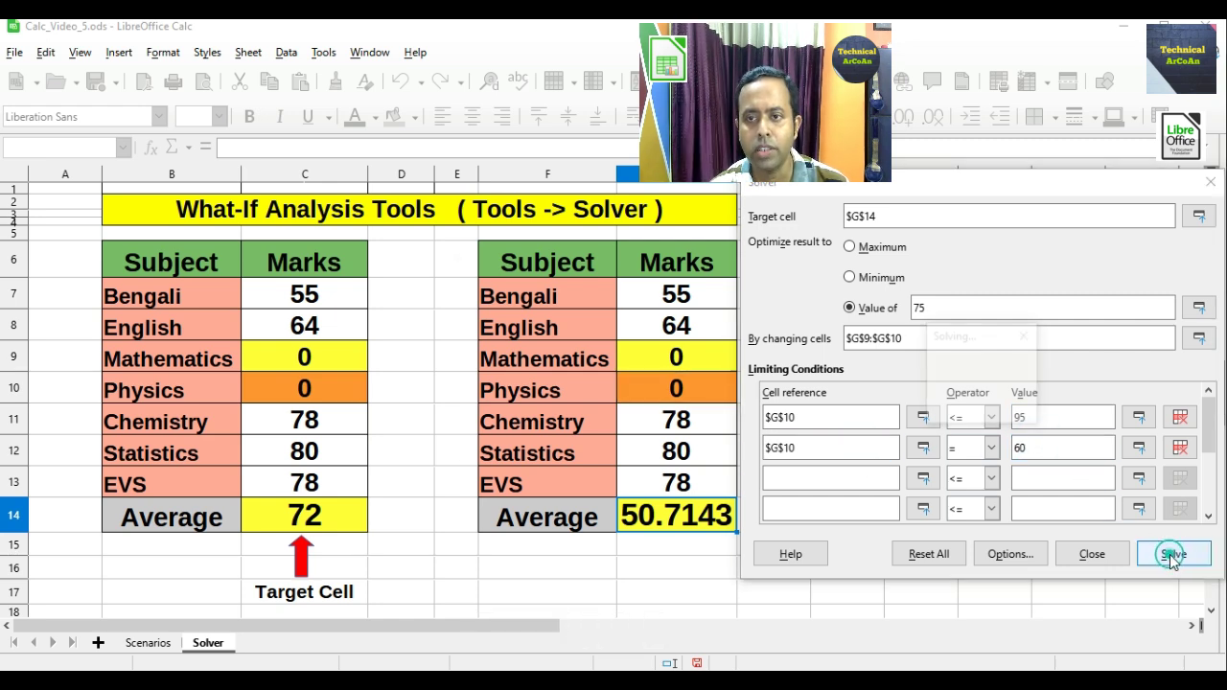
{"action": "left_click", "coordinate": [612, 432]}
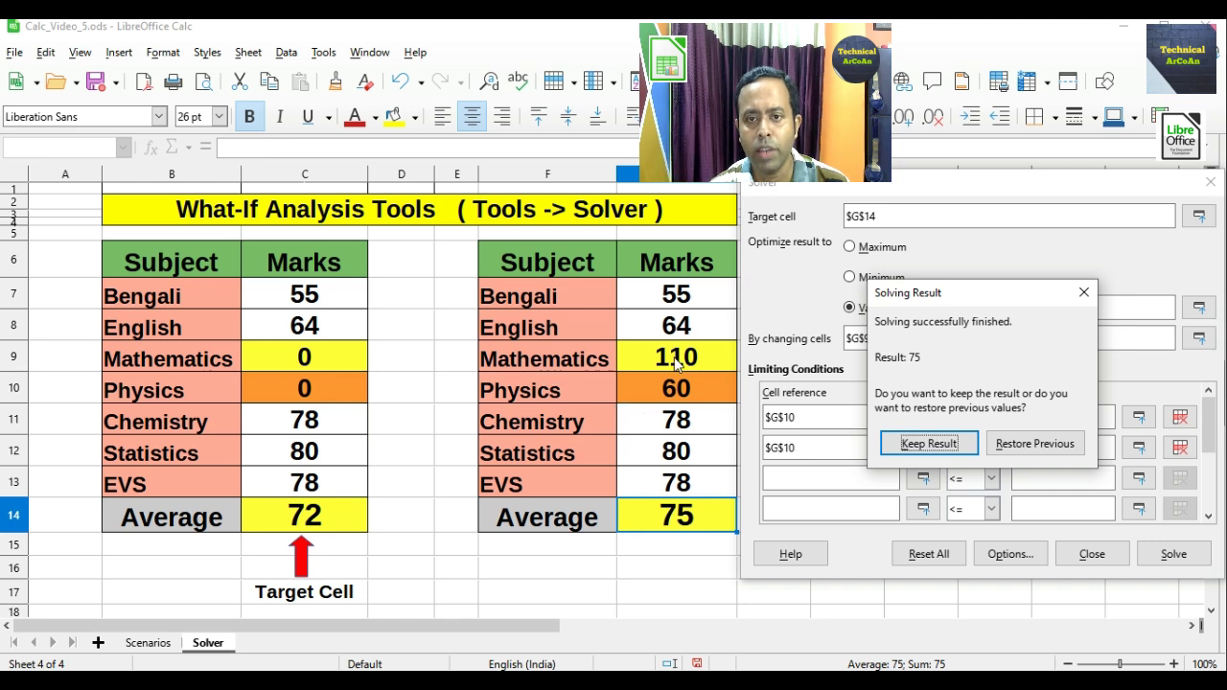
{"action": "left_click", "coordinate": [1023, 447]}
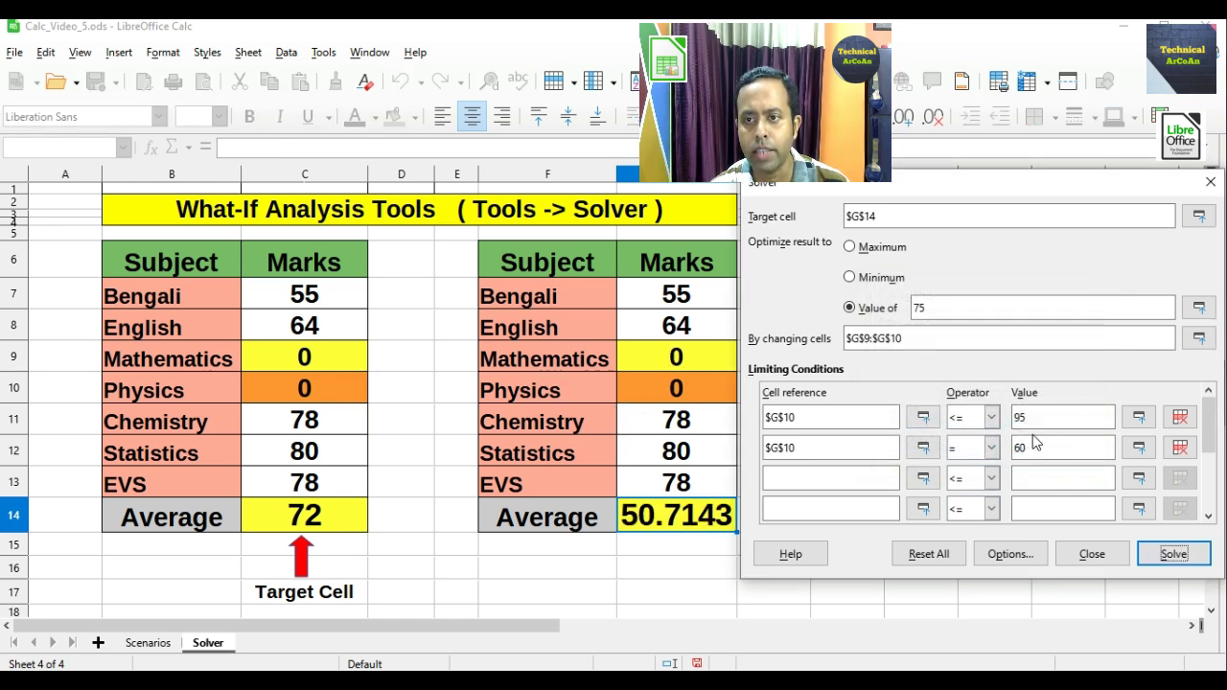
Change the Physics limit to 65, solve, and restore the previous marks
{"action": "double_click", "coordinate": [1035, 449]}
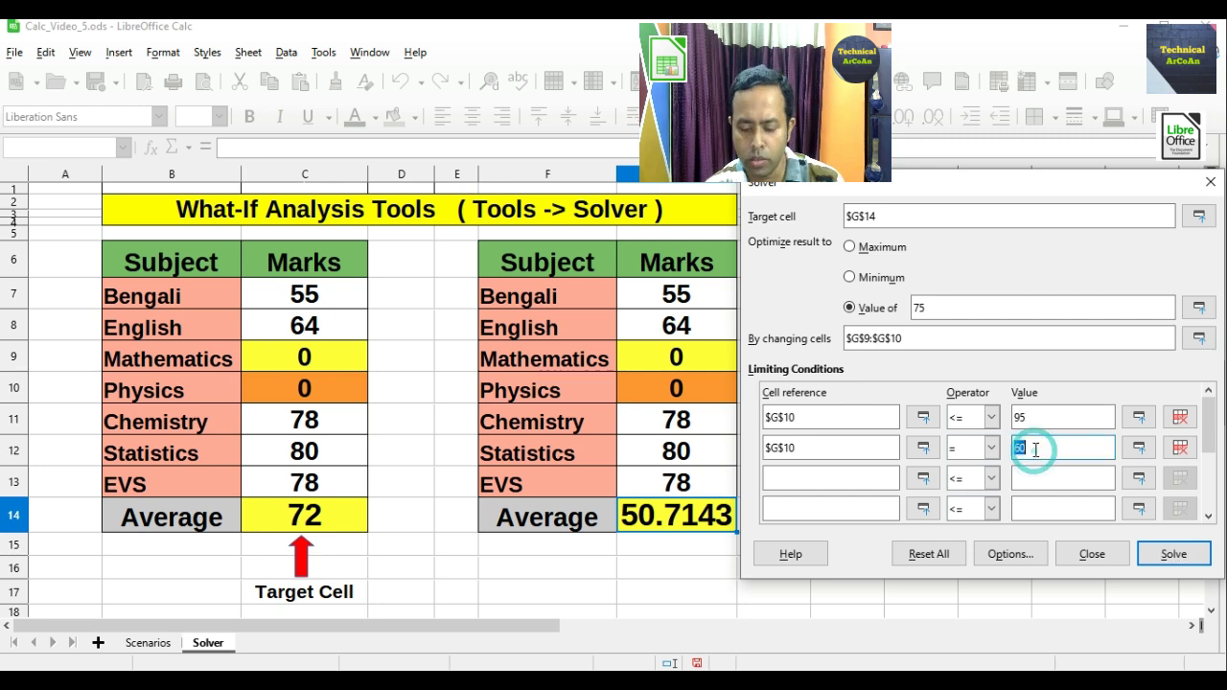
{"action": "type", "text": "65"}
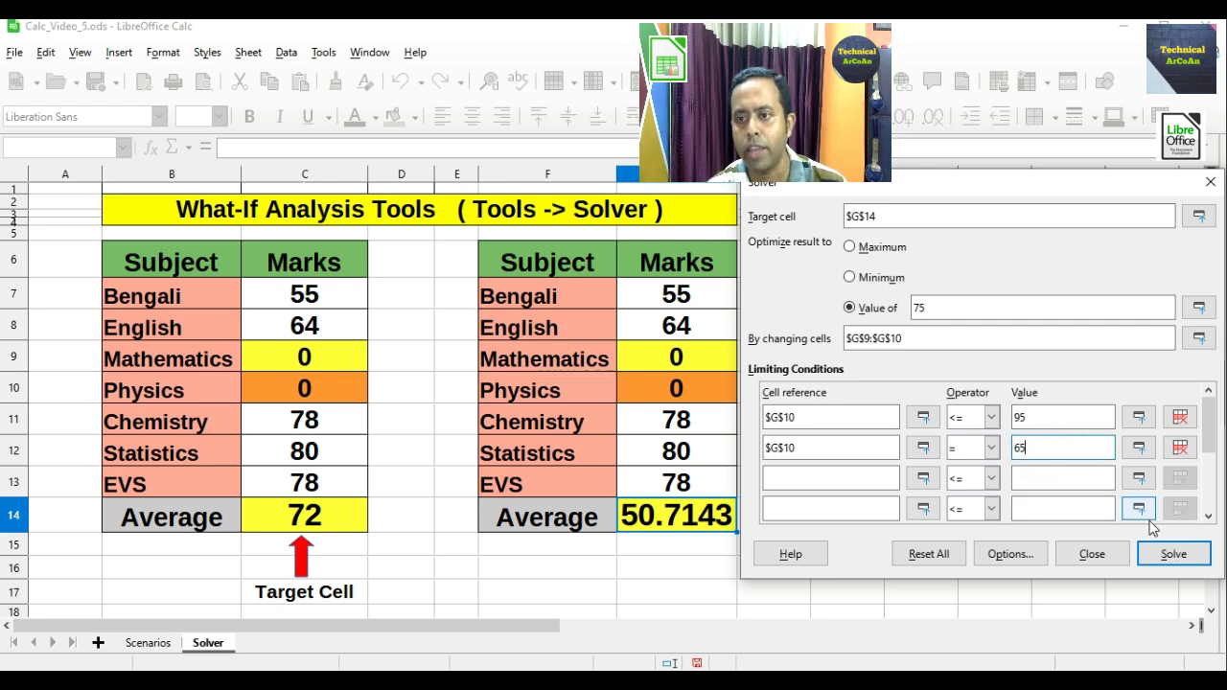
{"action": "left_click", "coordinate": [1173, 554]}
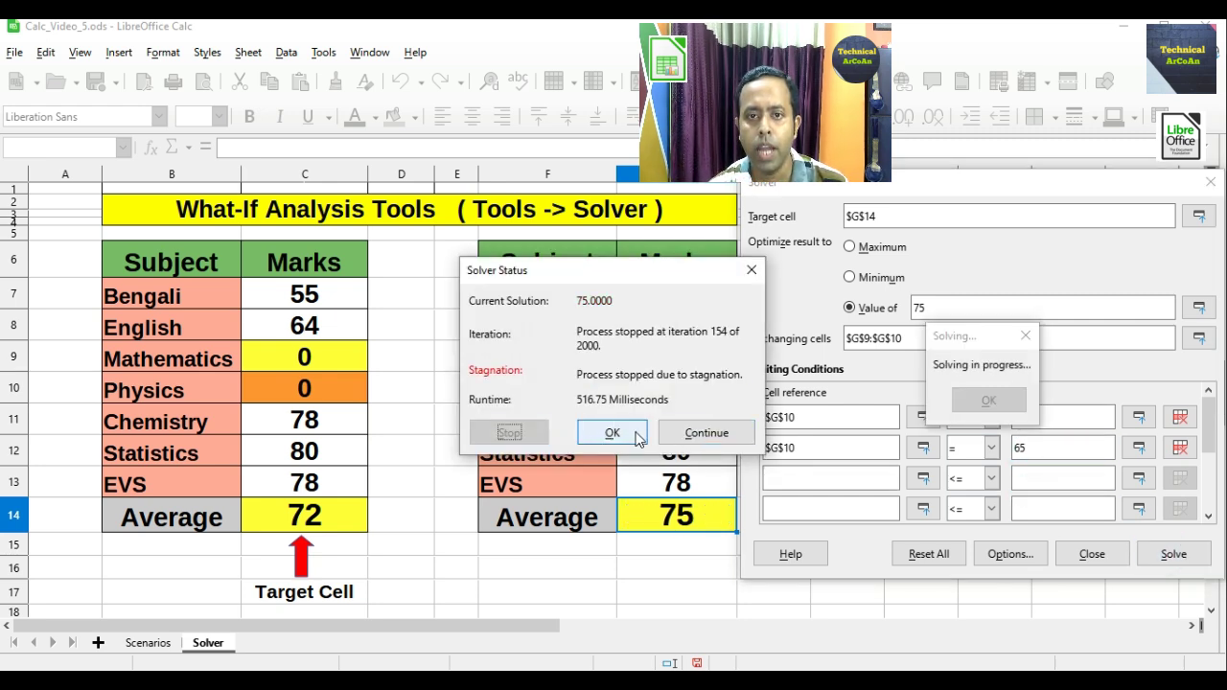
{"action": "left_click", "coordinate": [612, 432]}
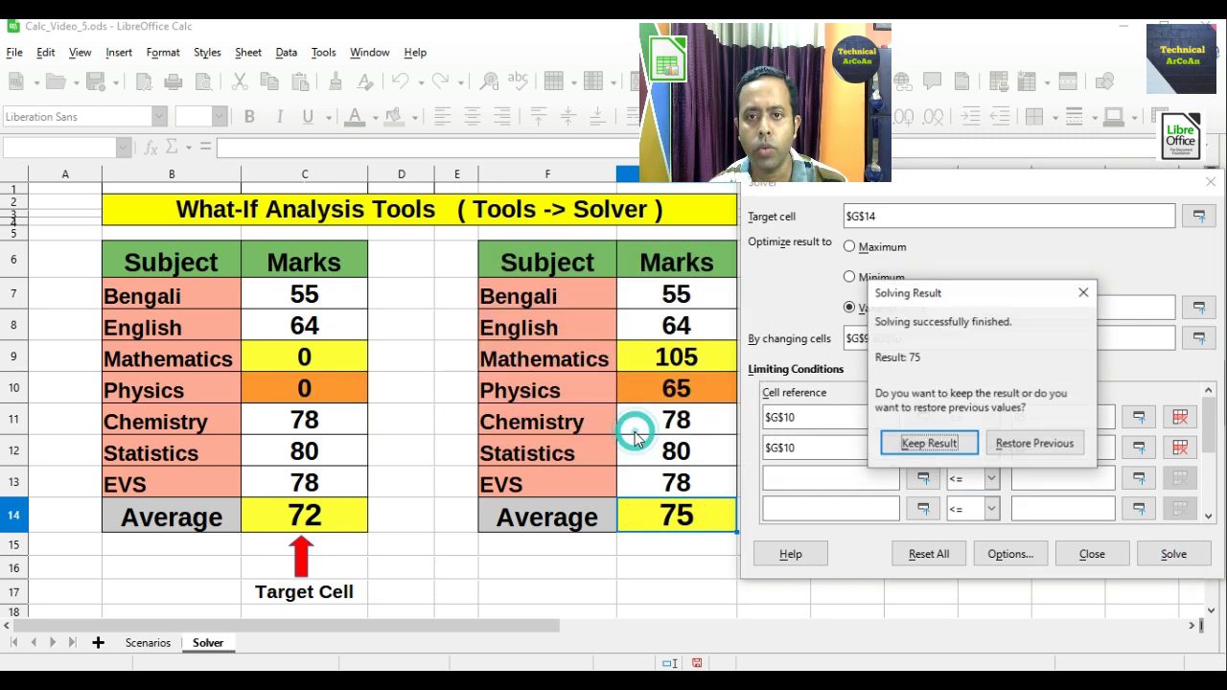
{"action": "left_click", "coordinate": [1013, 444]}
Change the Physics limit to 70, solve, and restore the previous marks
{"action": "double_click", "coordinate": [1028, 451]}
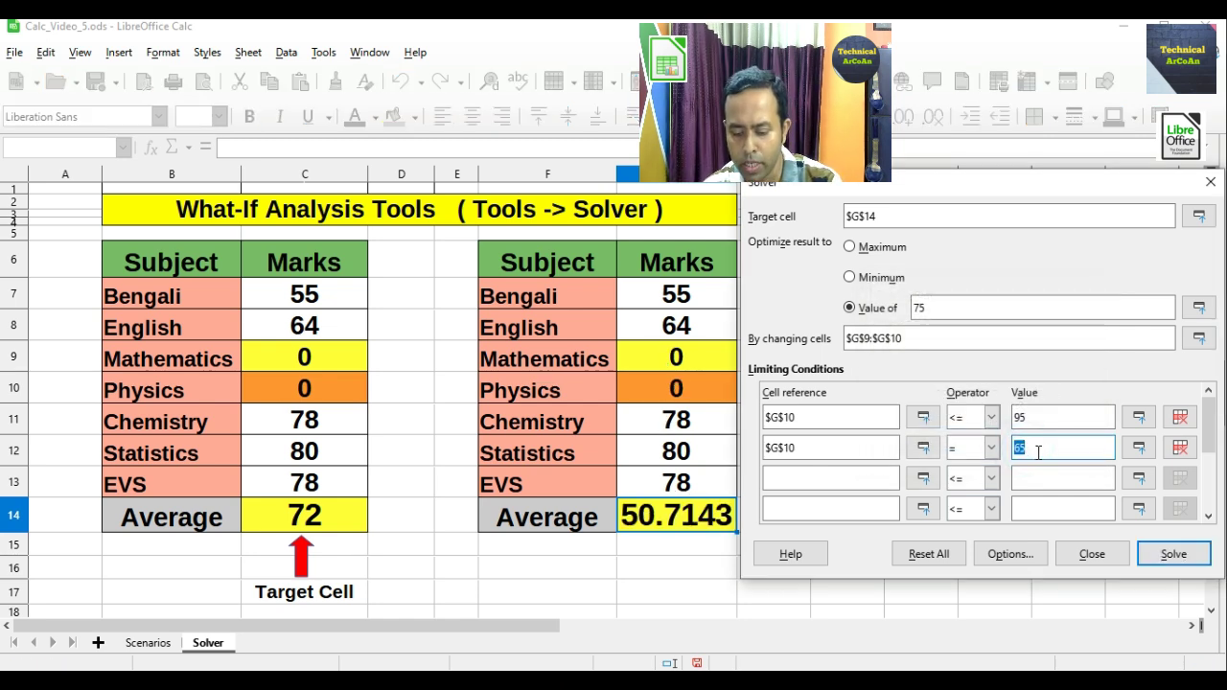
{"action": "left_click", "coordinate": [1173, 554]}
{"action": "left_click", "coordinate": [639, 432]}
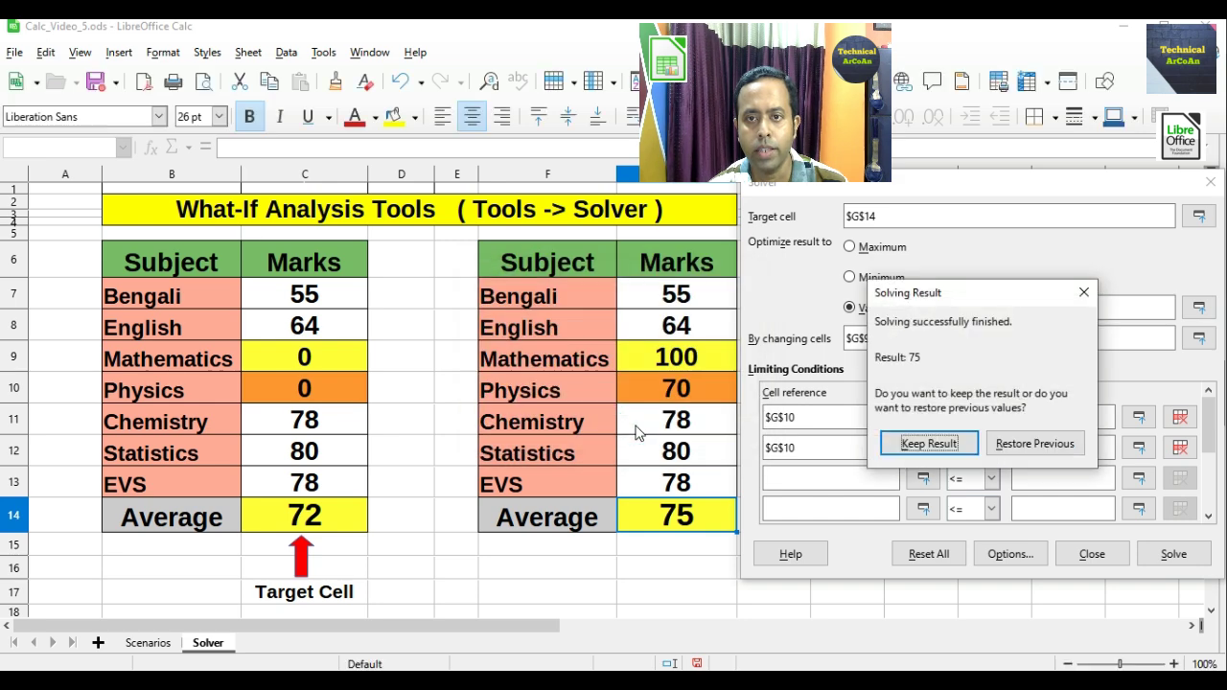
{"action": "left_click", "coordinate": [1008, 453]}
Change the Physics limit to 75, solve, and keep Solver's result
{"action": "double_click", "coordinate": [1047, 452]}
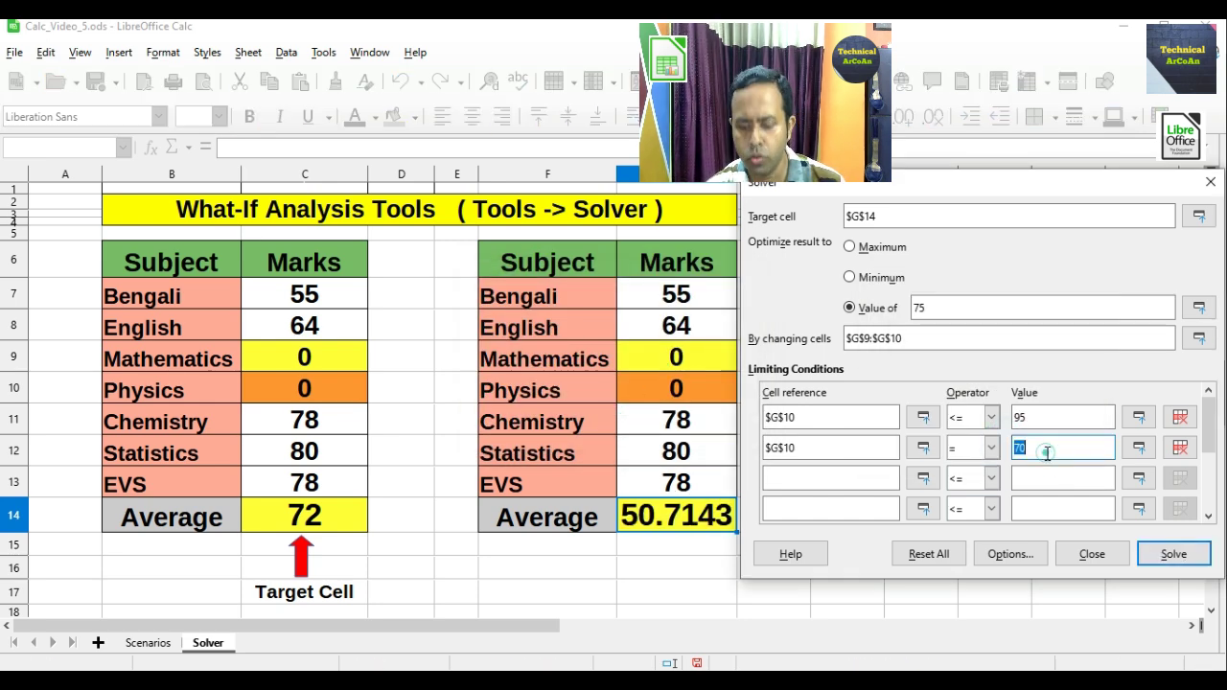
{"action": "type", "text": "75"}
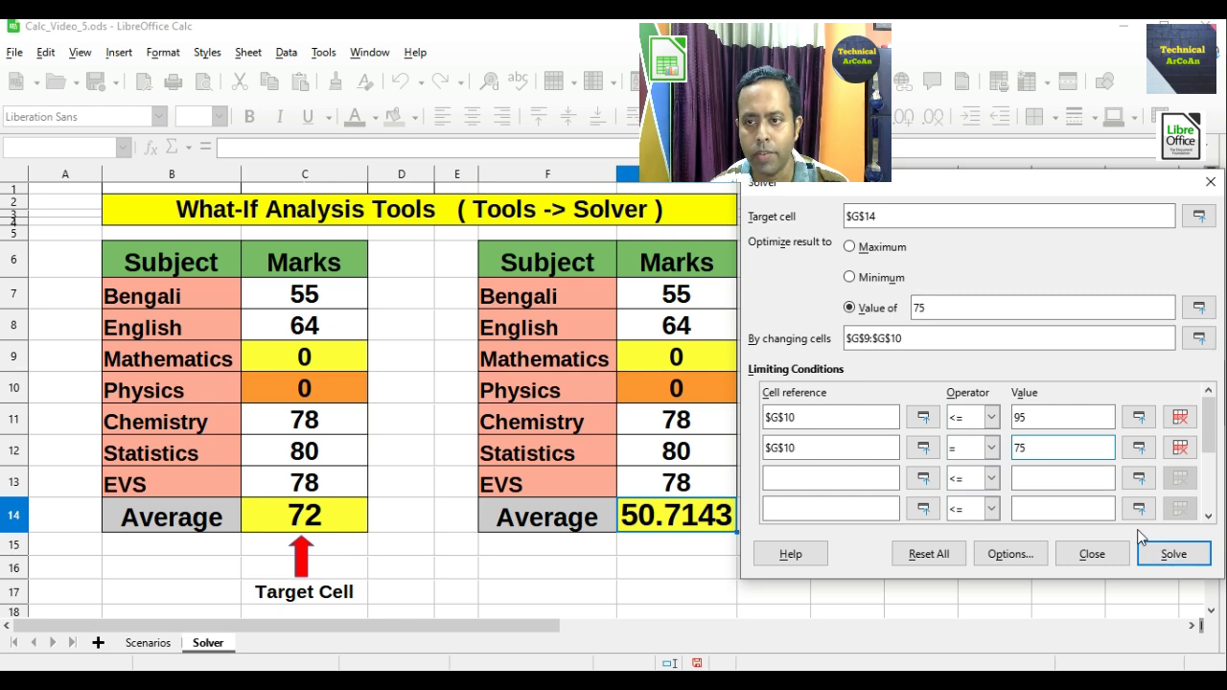
{"action": "left_click", "coordinate": [1170, 554]}
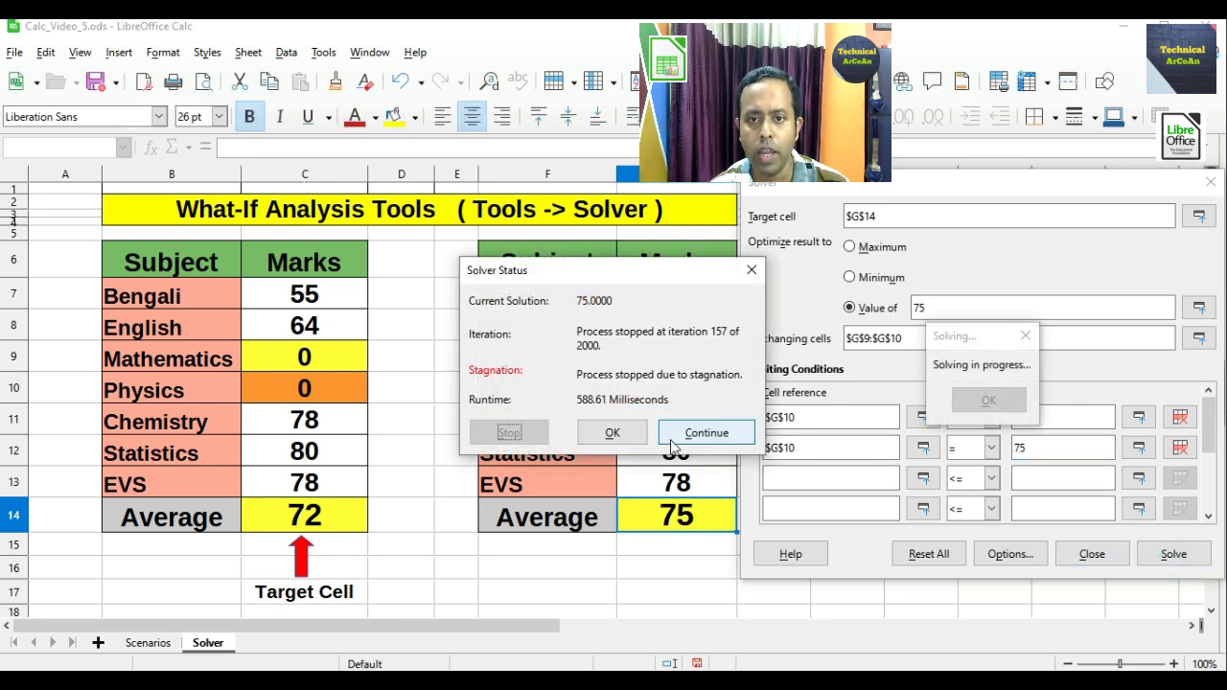
{"action": "left_click", "coordinate": [612, 433]}
{"action": "left_click", "coordinate": [960, 449]}
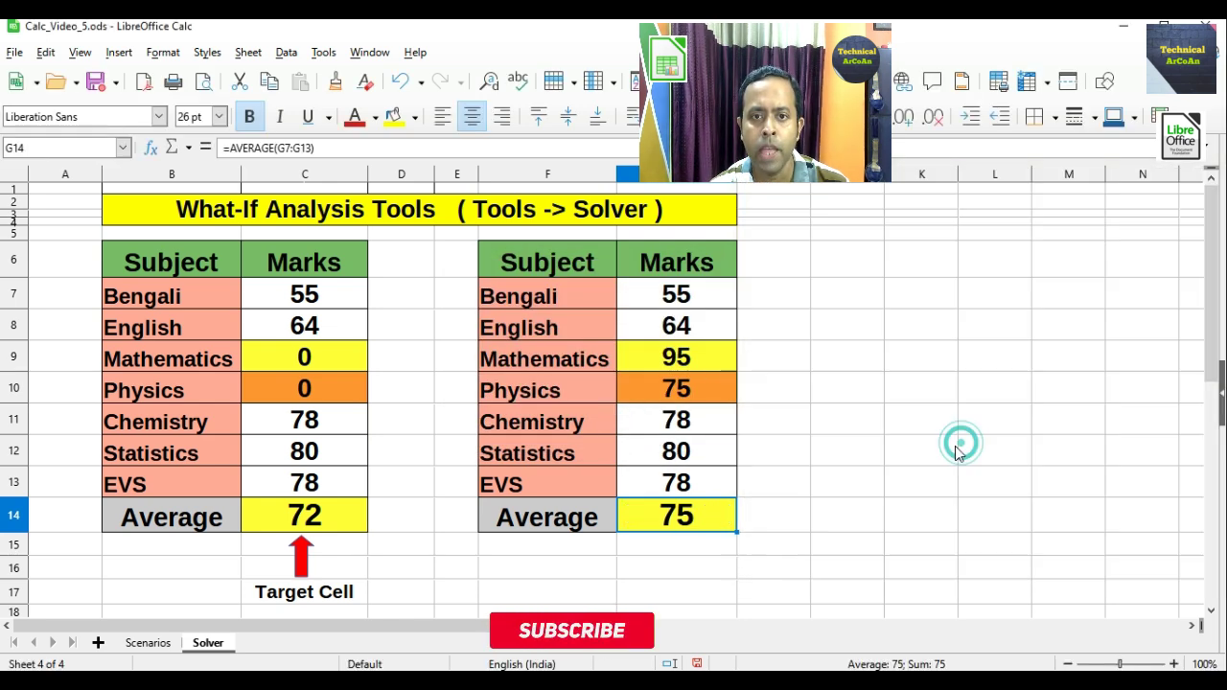
Check Mathematics 95 in G9, Physics 75 in G10 and average 75 in G14
{"action": "left_click", "coordinate": [699, 356]}
{"action": "left_click", "coordinate": [698, 388]}
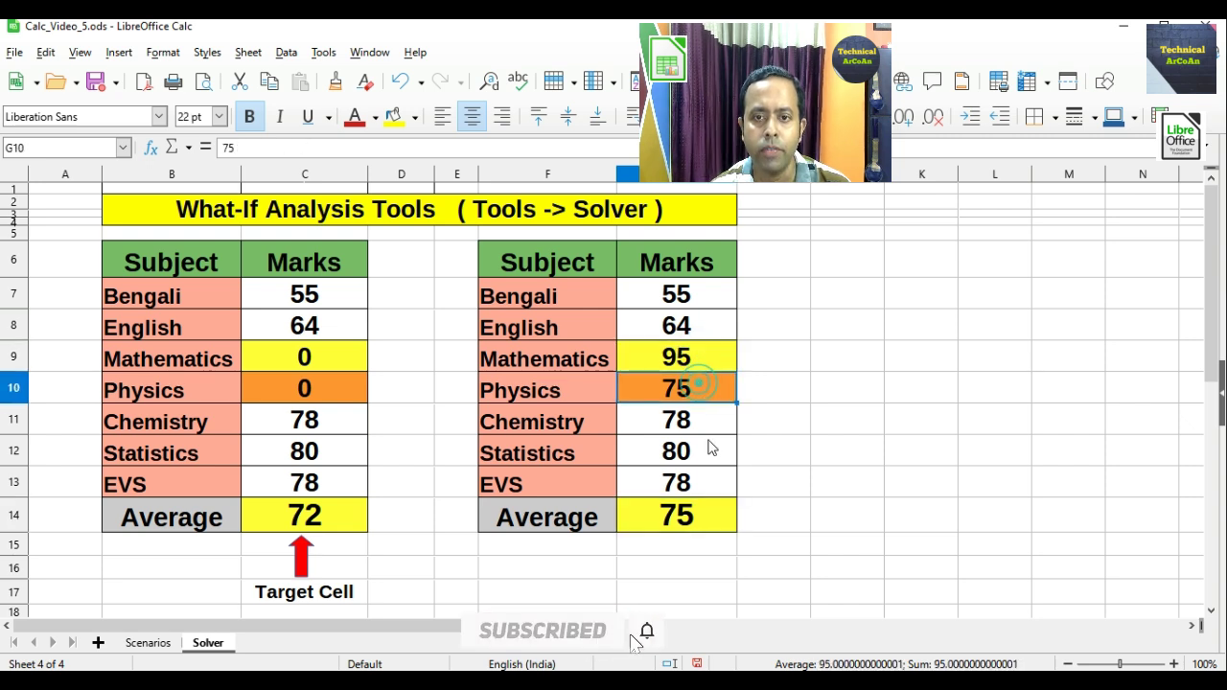
{"action": "left_click", "coordinate": [721, 518]}
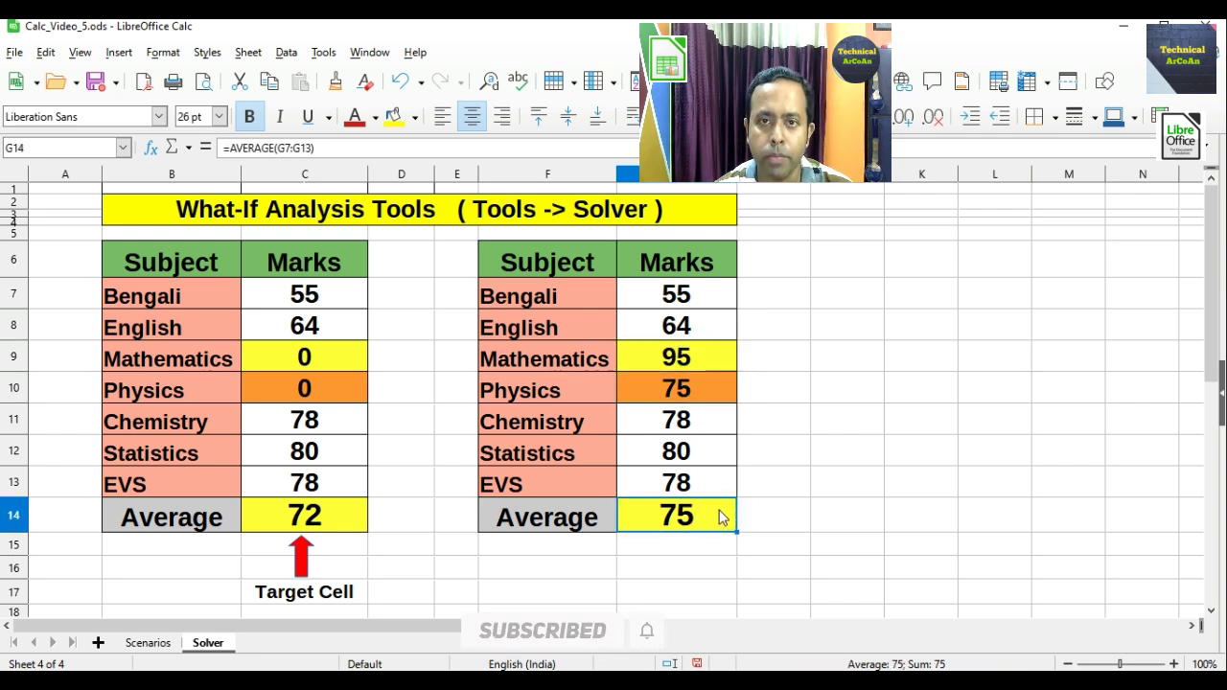